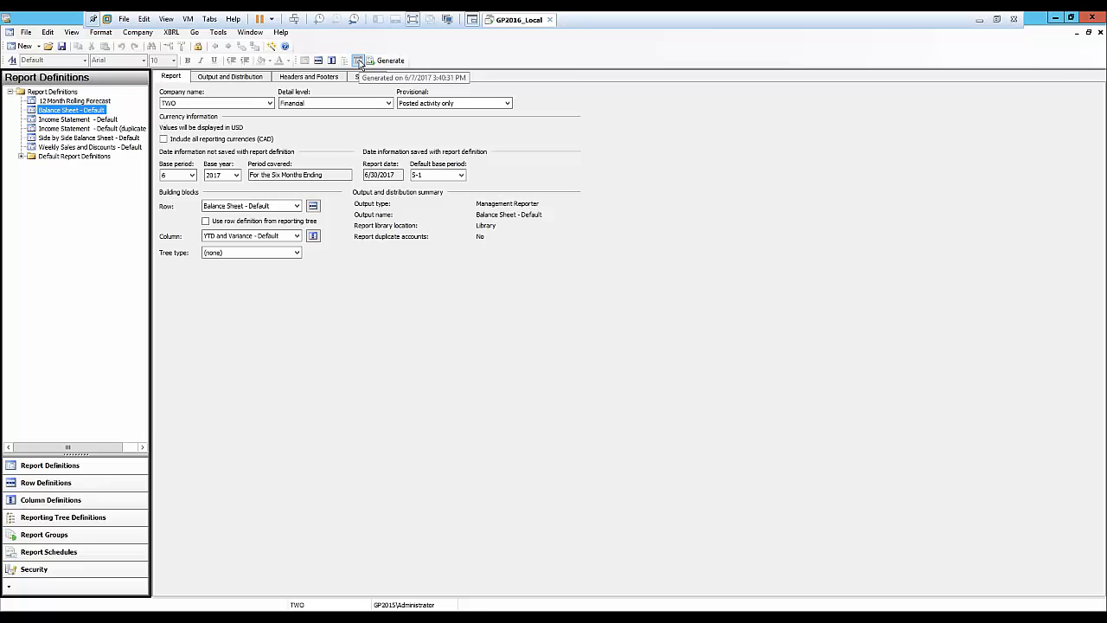
Generate the Balance Sheet - Default report and review the output before closing the viewer.
{"action": "left_click", "coordinate": [359, 60]}
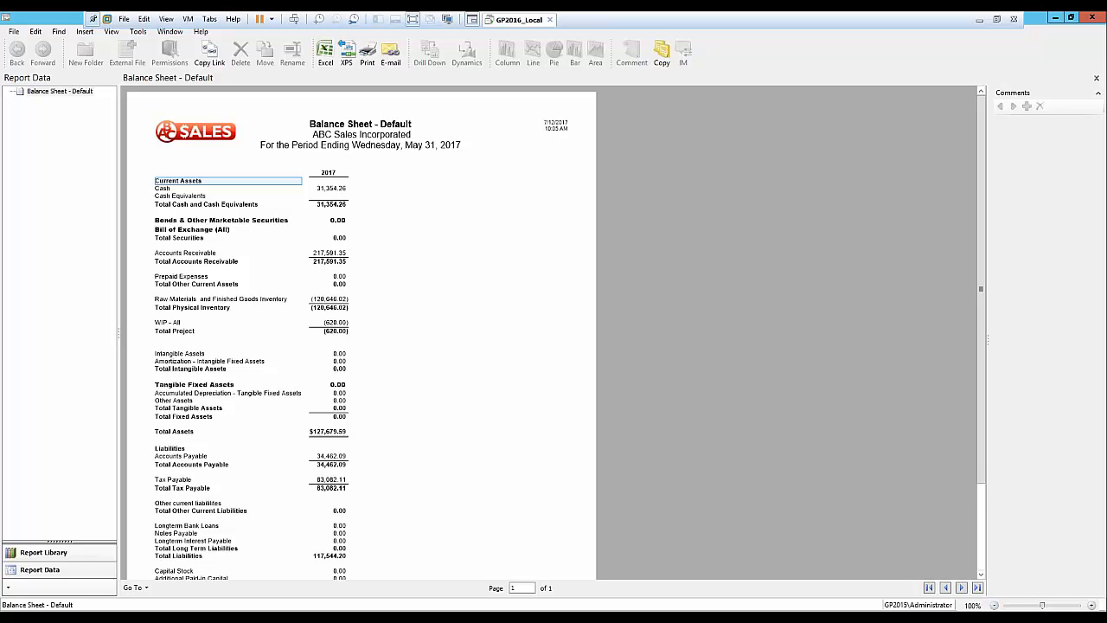
{"action": "left_click", "coordinate": [1093, 18]}
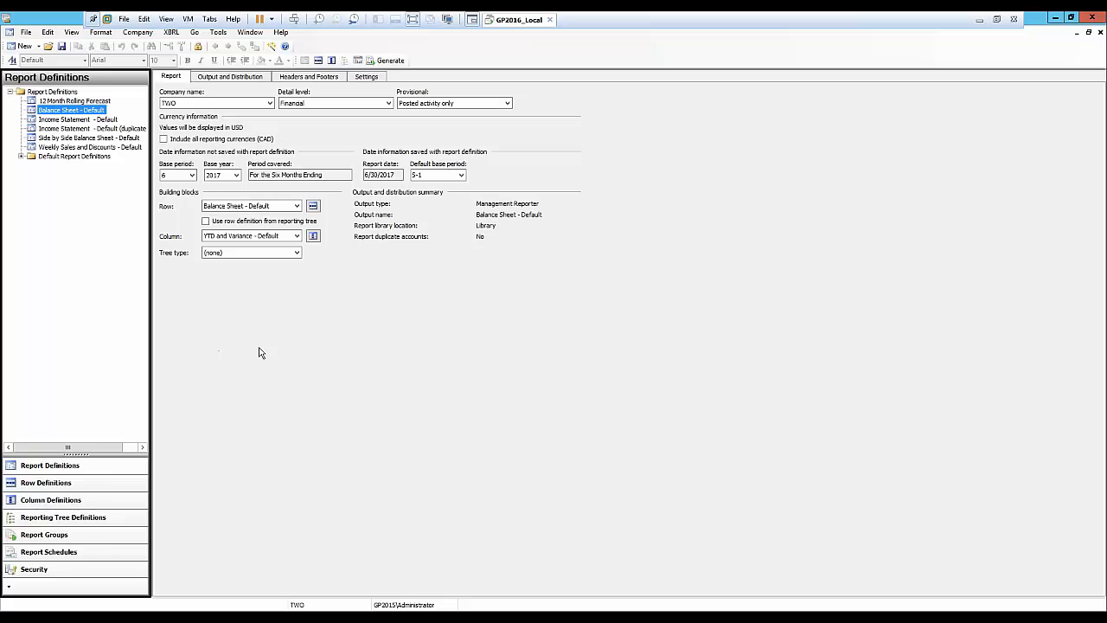
Open Account Category Setup and browse through the list of account categories.
{"action": "mouse_move", "coordinate": [300, 600]}
{"action": "left_click", "coordinate": [355, 572]}
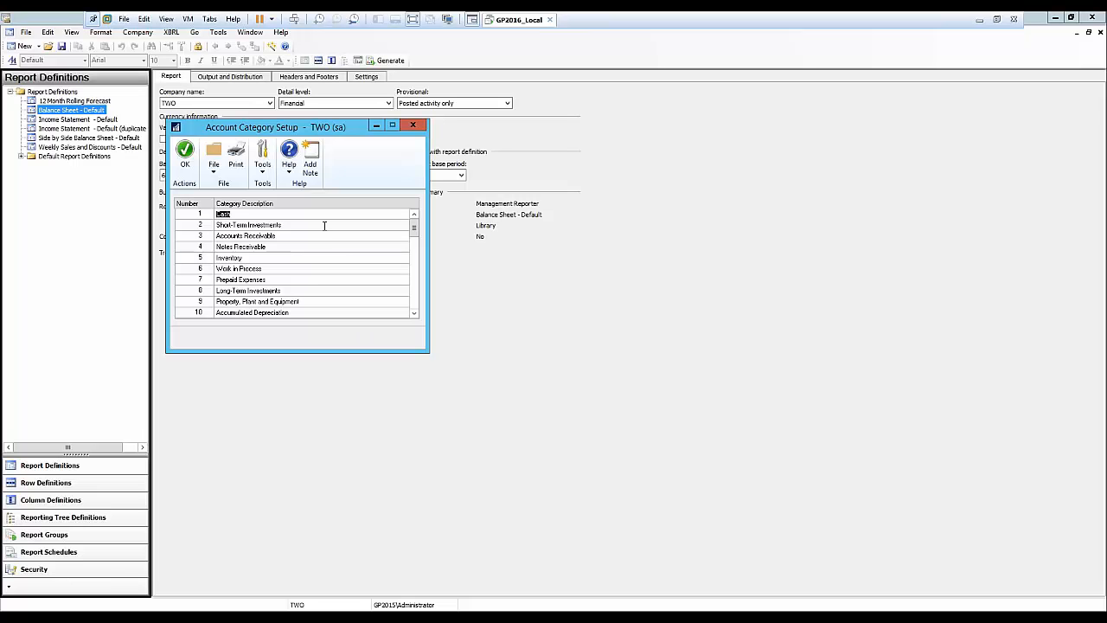
{"action": "scroll", "coordinate": [415, 242], "scroll_direction": "down", "scroll_amount": 5}
{"action": "scroll", "coordinate": [294, 260], "scroll_direction": "down", "scroll_amount": 3}
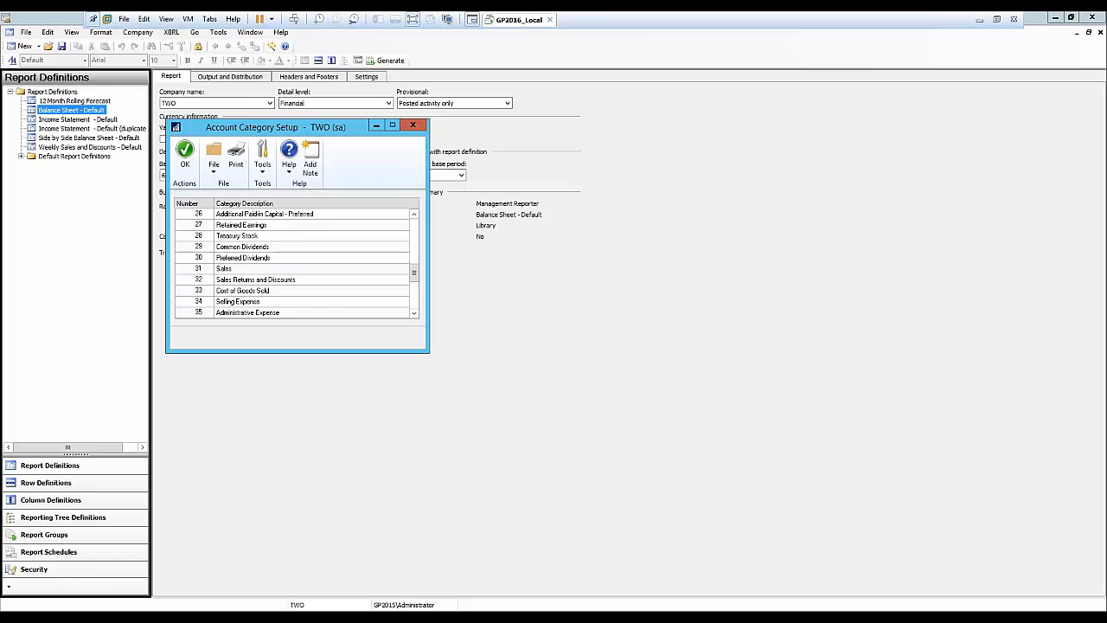
{"action": "left_click_drag", "start_coordinate": [413, 274], "coordinate": [414, 297]}
{"action": "left_click", "coordinate": [413, 312]}
{"action": "left_click", "coordinate": [414, 313]}
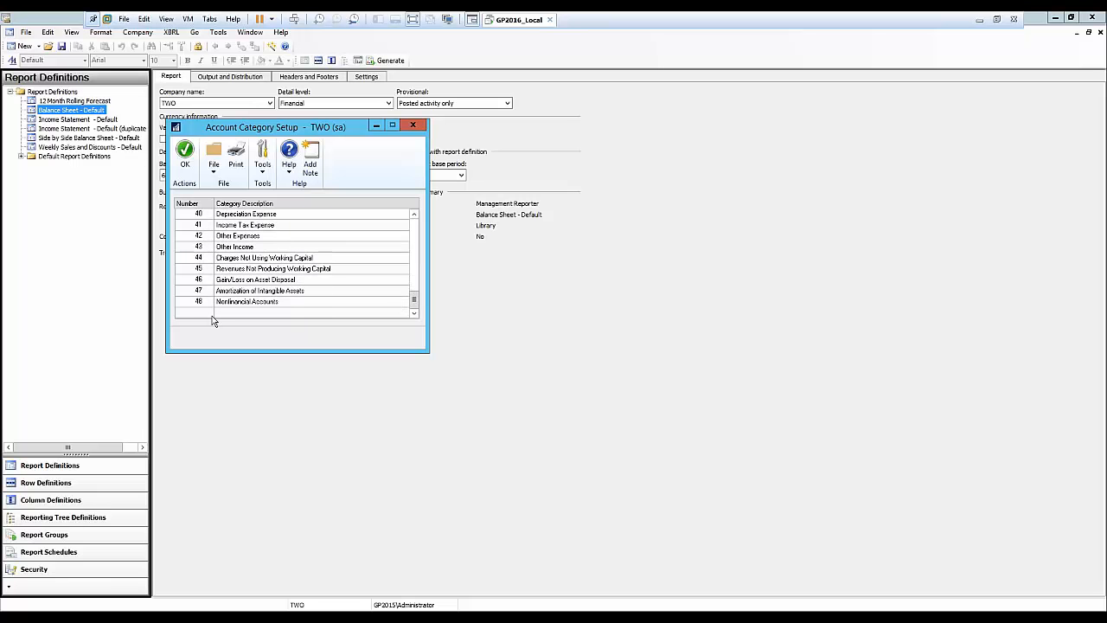
{"action": "left_click_drag", "start_coordinate": [415, 299], "coordinate": [414, 223]}
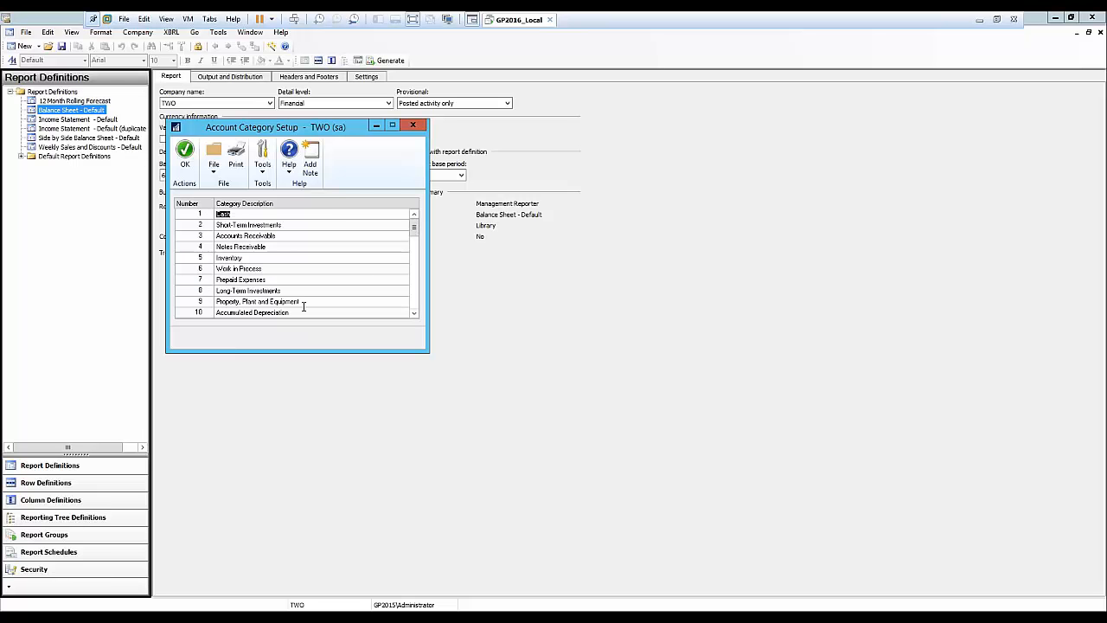
{"action": "left_click", "coordinate": [482, 329]}
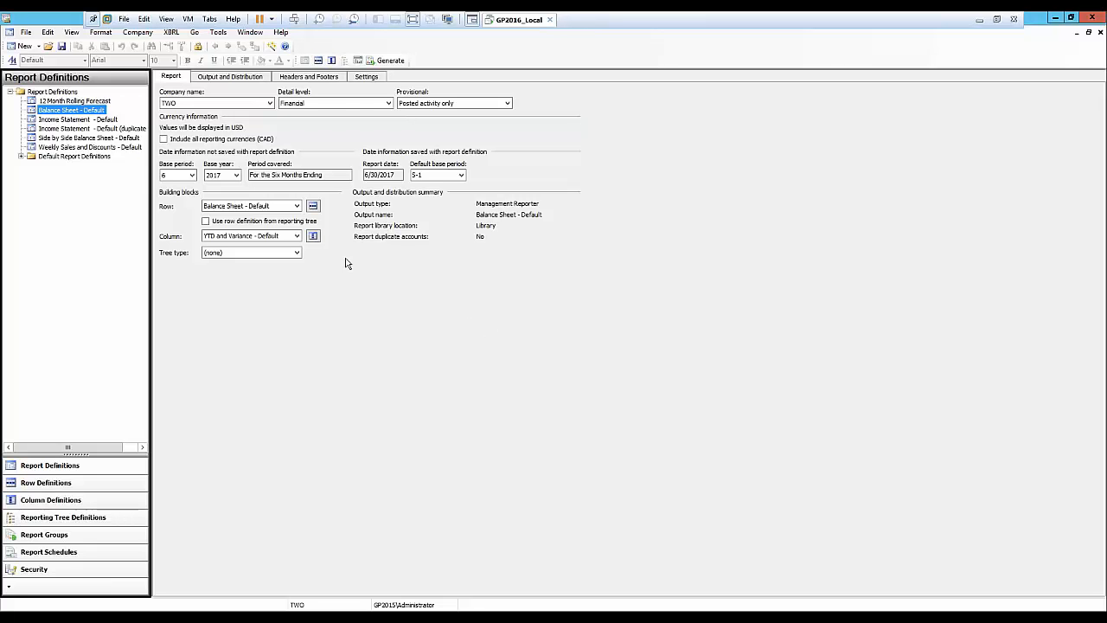
Open the Balance Sheet row definition and inspect the account category links for the Cash and Short-Term Investments rows.
{"action": "left_click", "coordinate": [313, 209]}
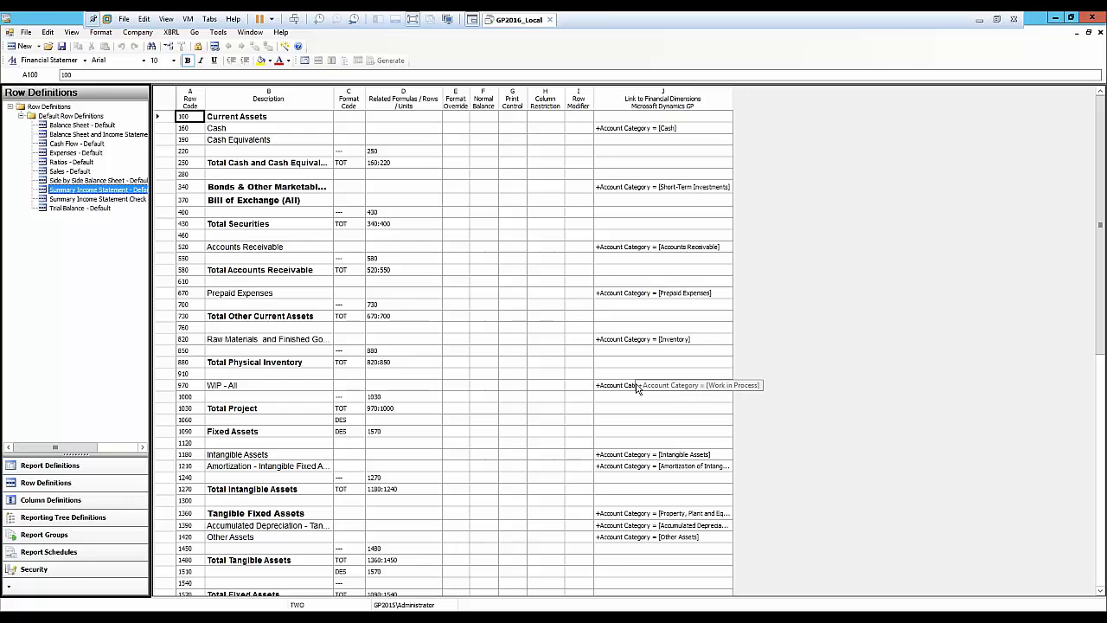
{"action": "double_click", "coordinate": [620, 129]}
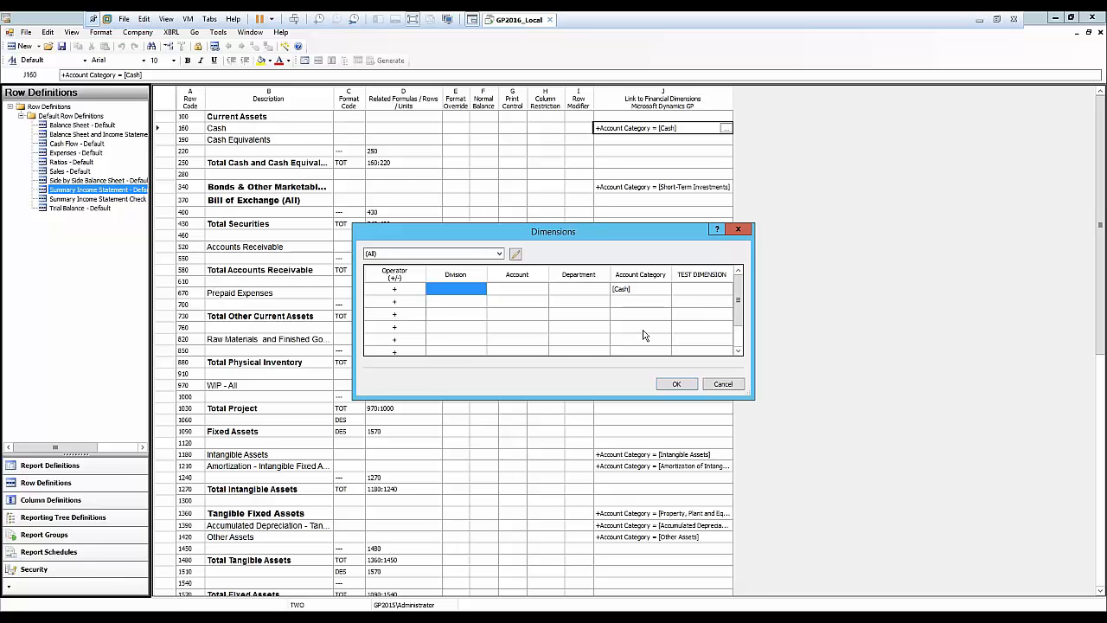
{"action": "left_click", "coordinate": [724, 385]}
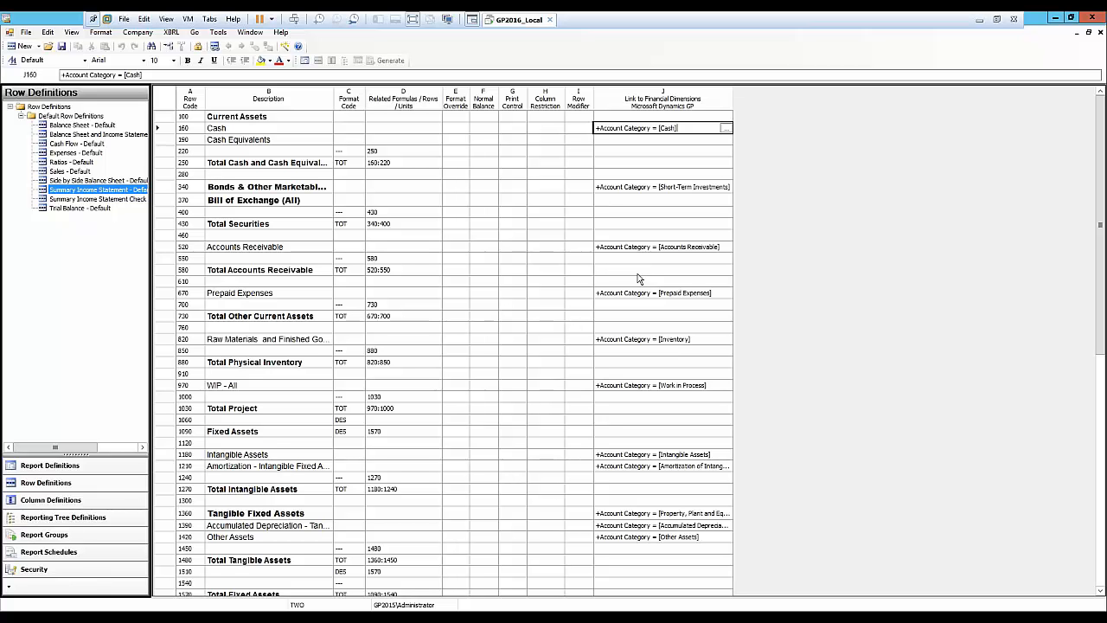
{"action": "left_click", "coordinate": [650, 188]}
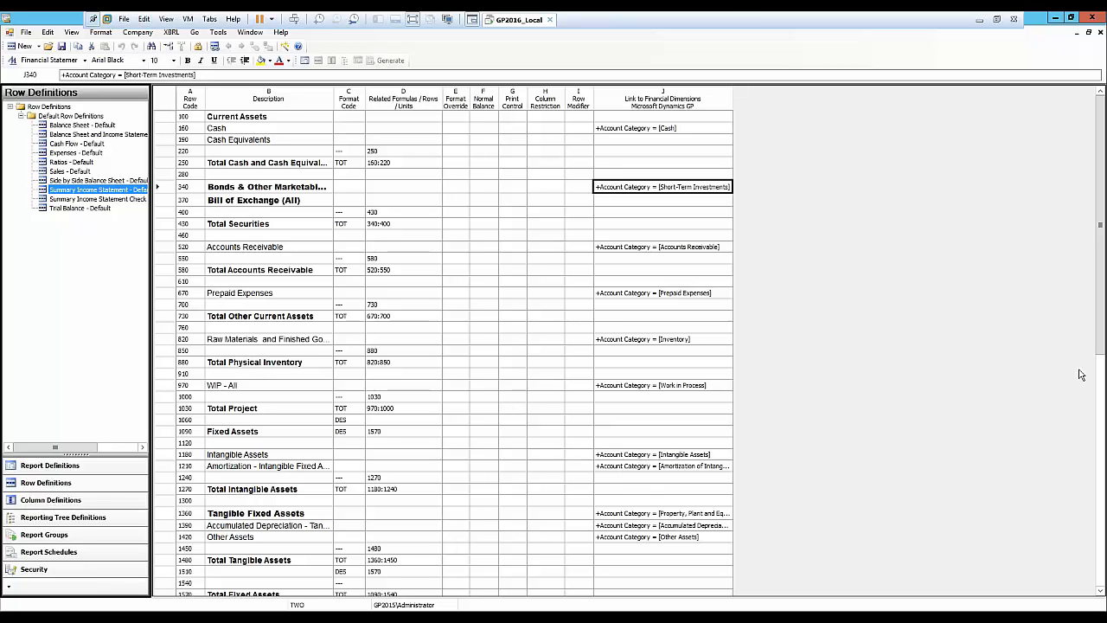
{"action": "left_click", "coordinate": [1101, 33]}
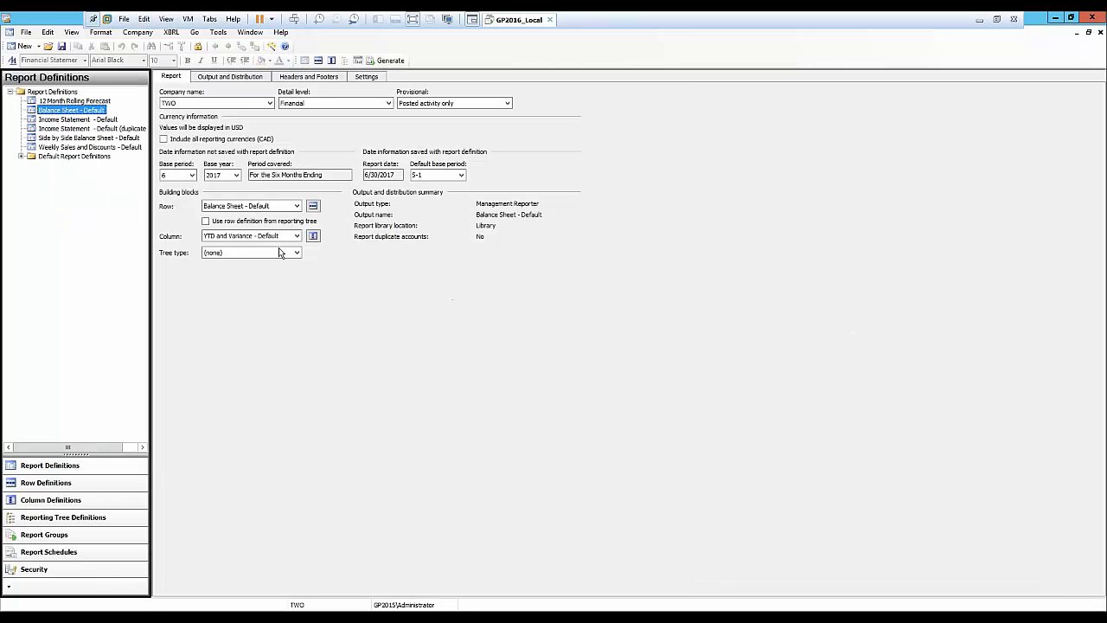
Open the Side by Side Balance Sheet - Default report definition and view its generated report.
{"action": "double_click", "coordinate": [67, 140]}
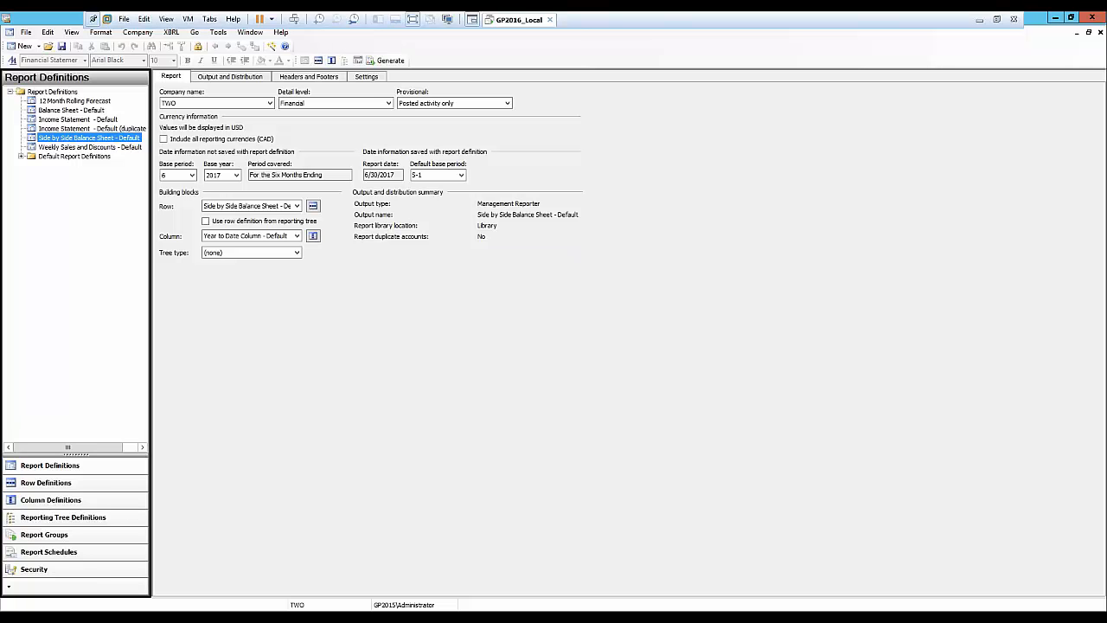
{"action": "mouse_move", "coordinate": [216, 605]}
{"action": "left_click", "coordinate": [169, 576]}
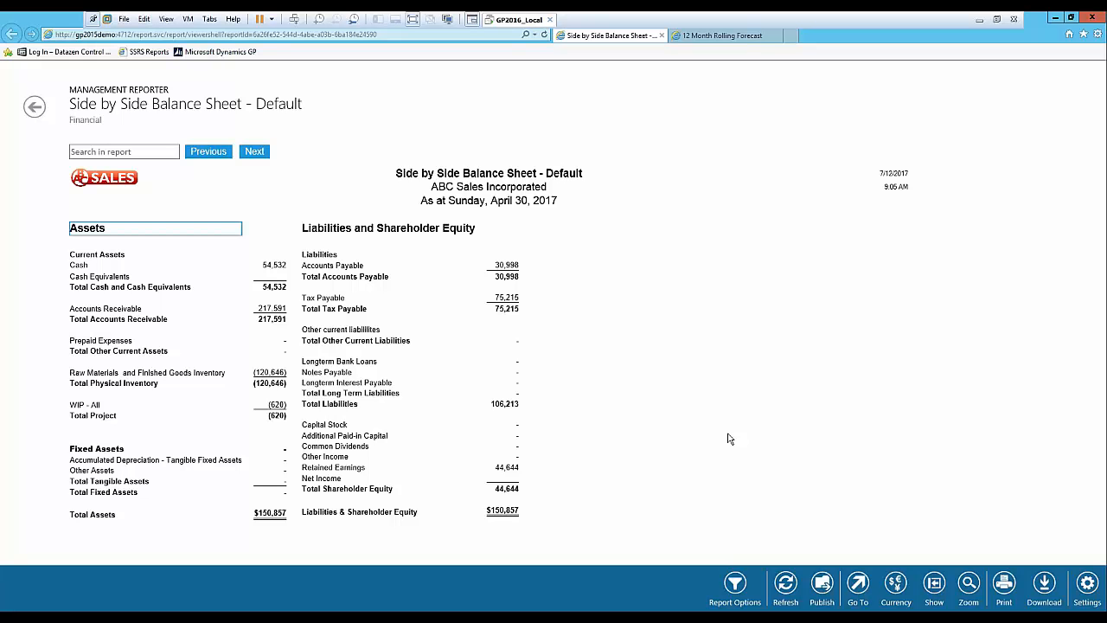
{"action": "left_click", "coordinate": [1055, 21]}
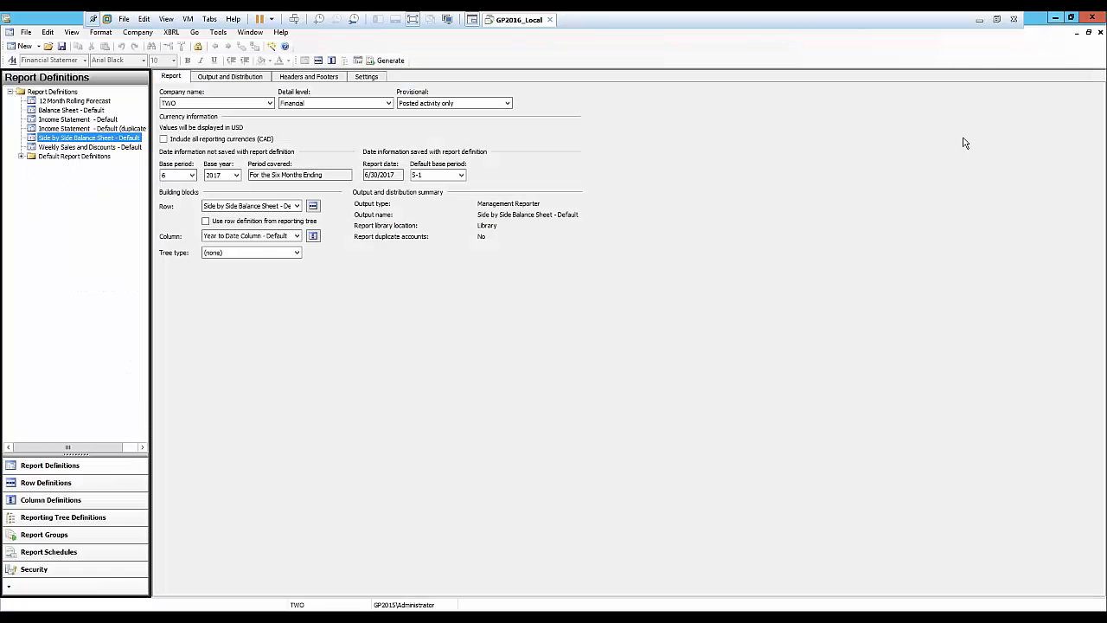
Open the Side by Side Balance Sheet row definition and examine the COLUMN format code on row 1690.
{"action": "left_click", "coordinate": [314, 208]}
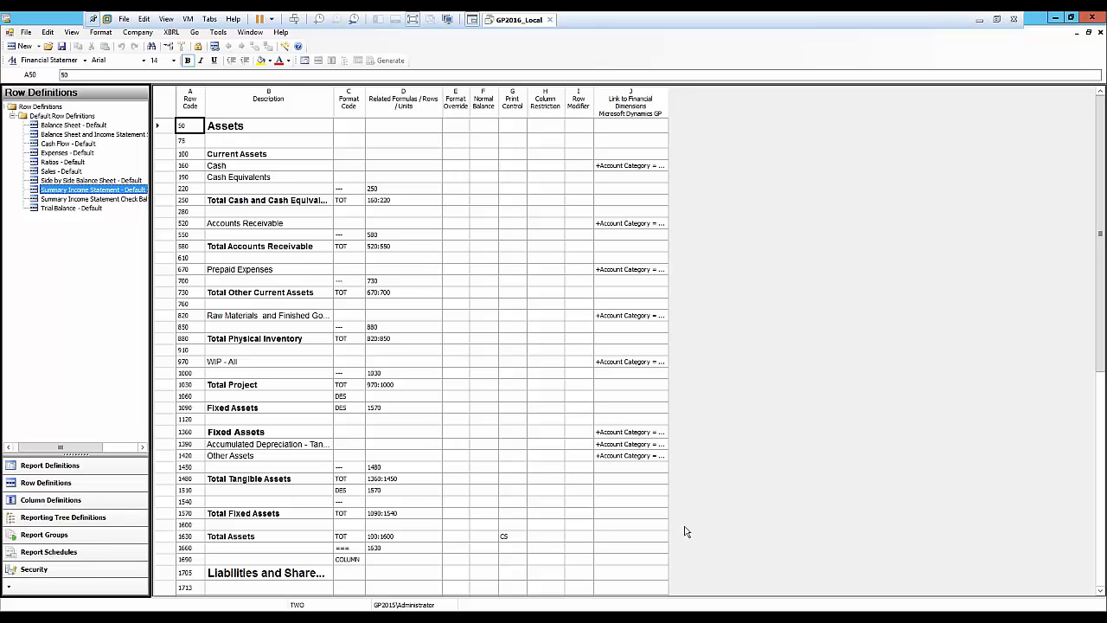
{"action": "left_click_drag", "start_coordinate": [1099, 370], "coordinate": [1096, 392]}
{"action": "scroll", "coordinate": [354, 421], "scroll_direction": "down", "scroll_amount": 4}
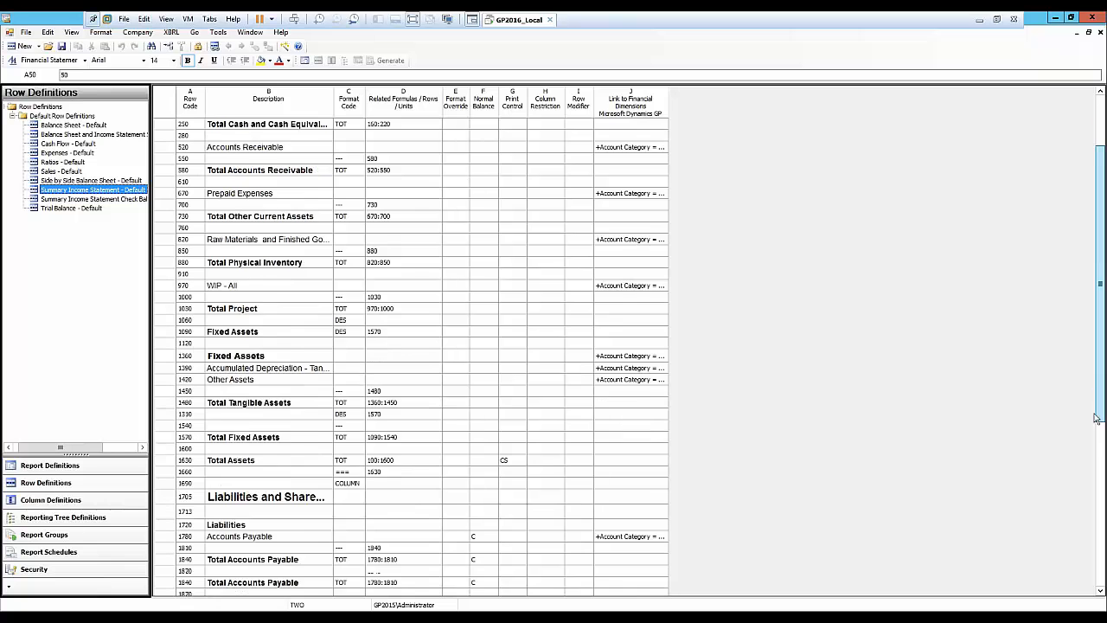
{"action": "double_click", "coordinate": [353, 416]}
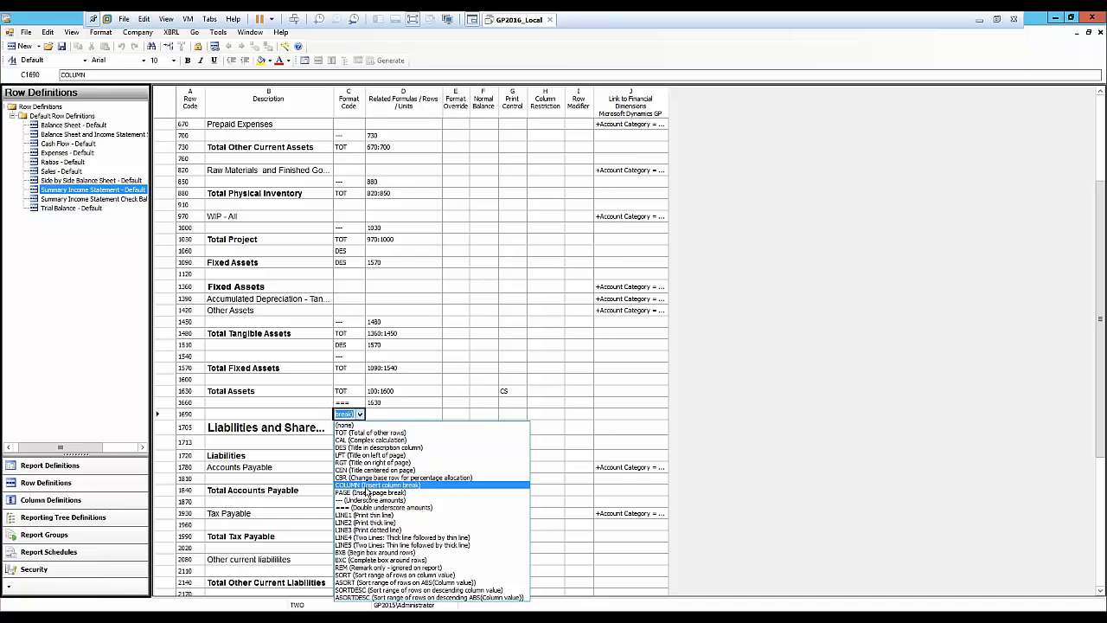
{"action": "key", "text": "Return"}
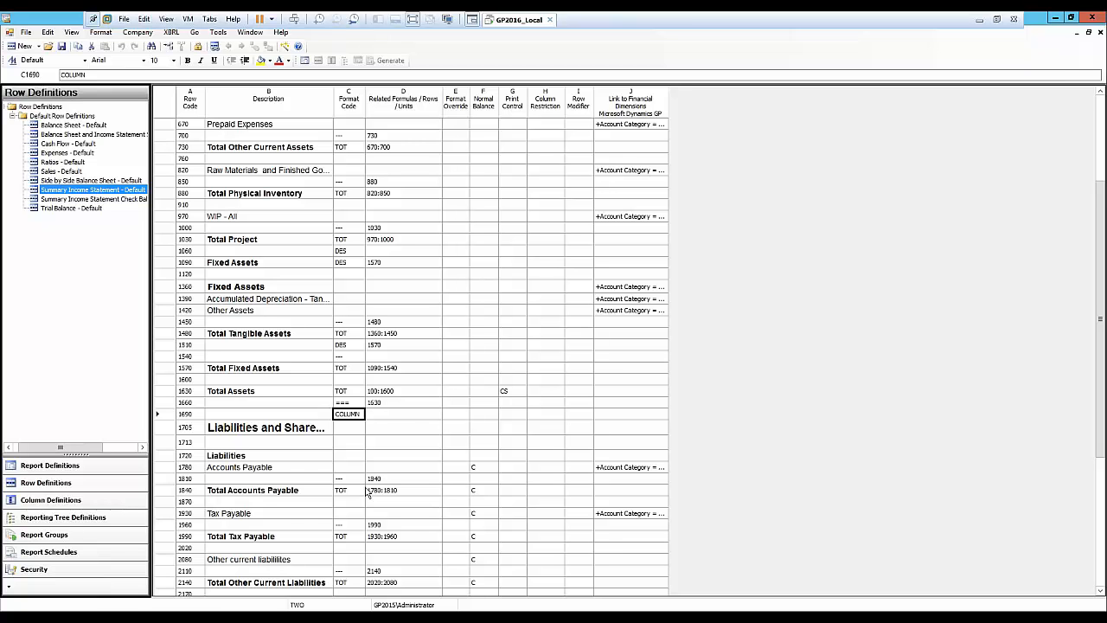
{"action": "left_click", "coordinate": [362, 416]}
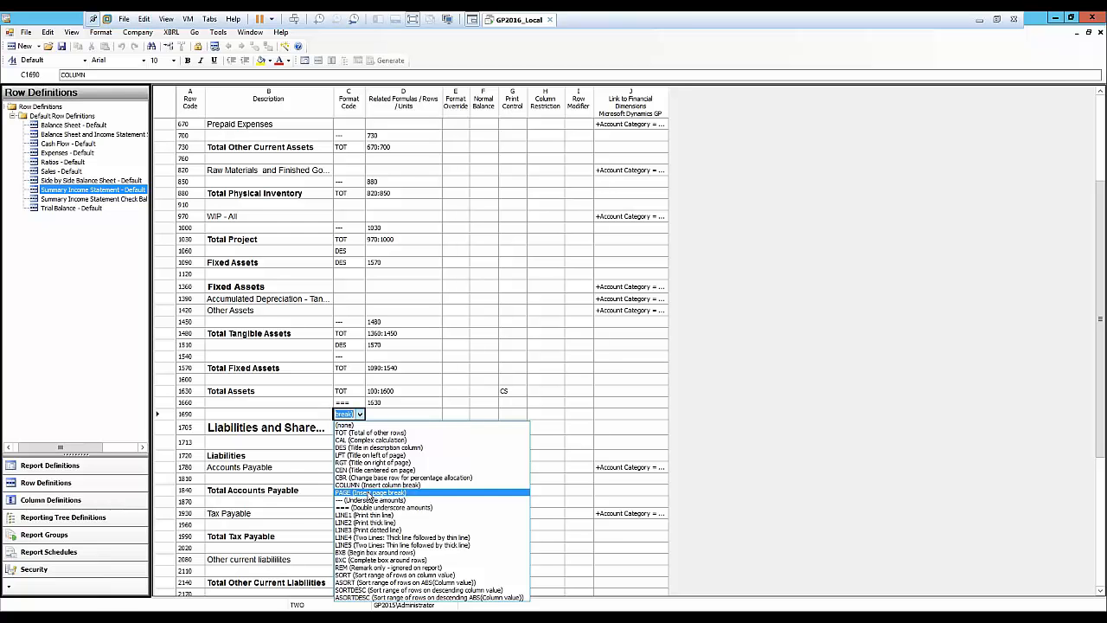
{"action": "left_click", "coordinate": [370, 484]}
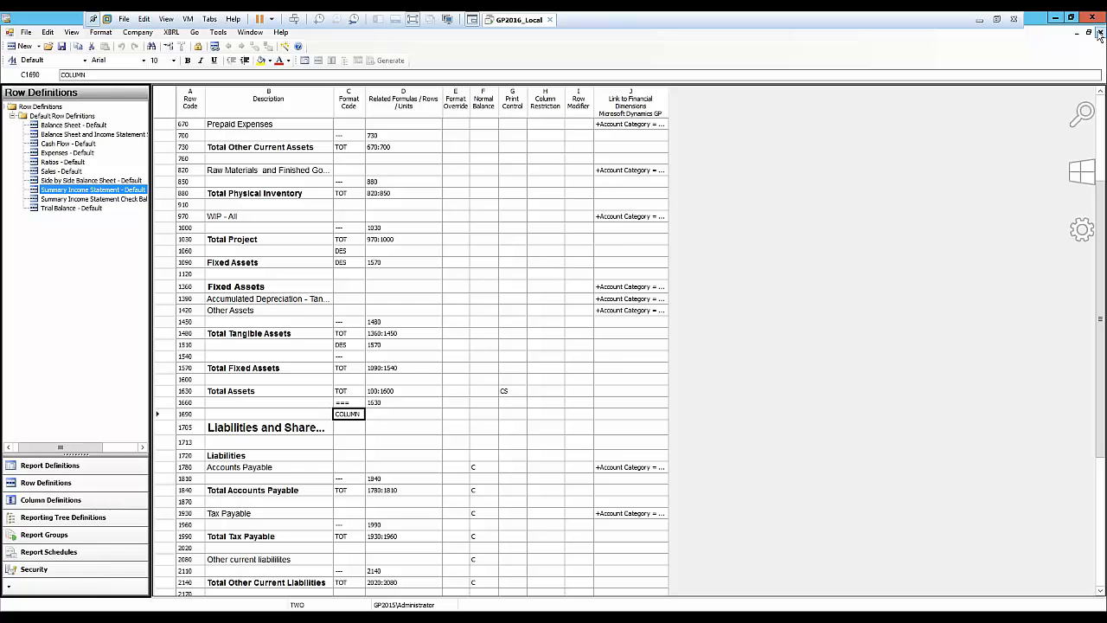
{"action": "left_click", "coordinate": [1099, 32]}
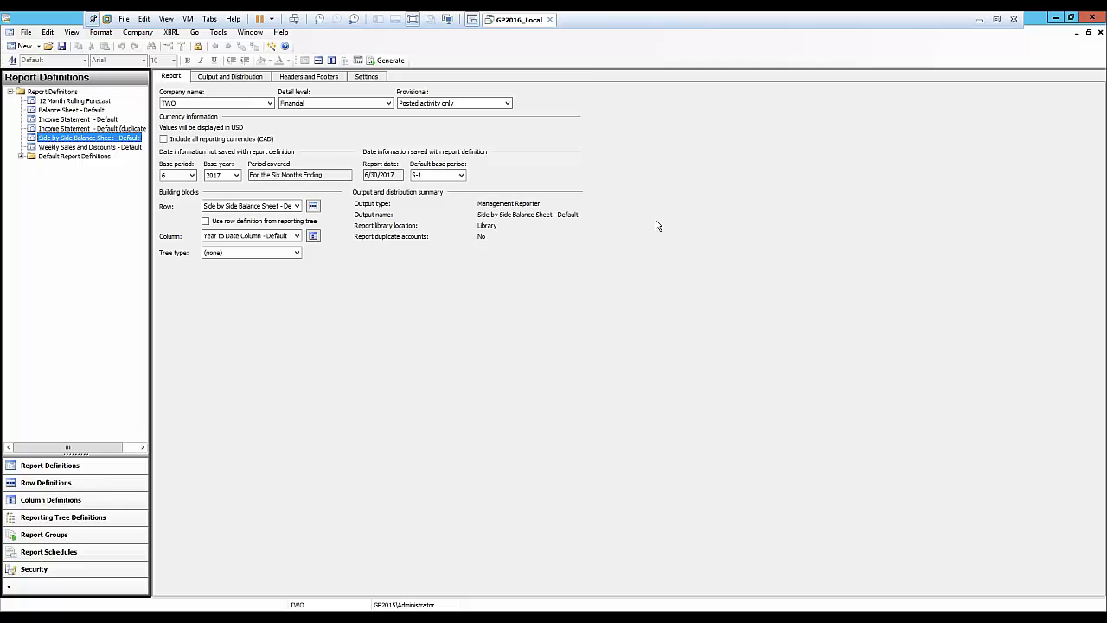
Open the Income Statement row definition and enter Total Income as the description for row 1120.
{"action": "left_click", "coordinate": [74, 121]}
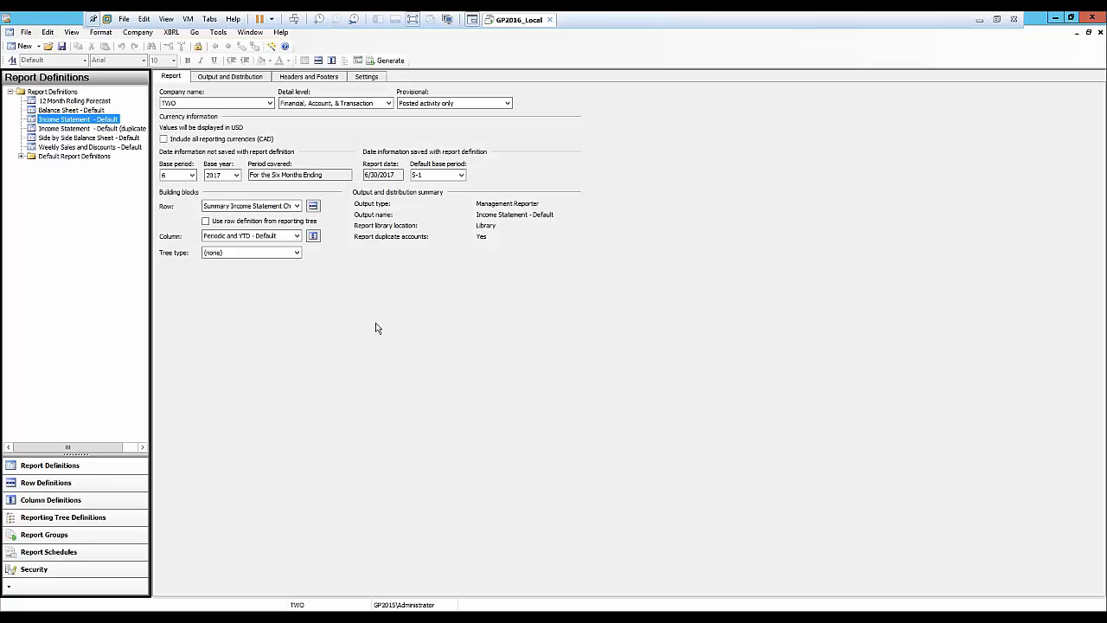
{"action": "left_click", "coordinate": [313, 206]}
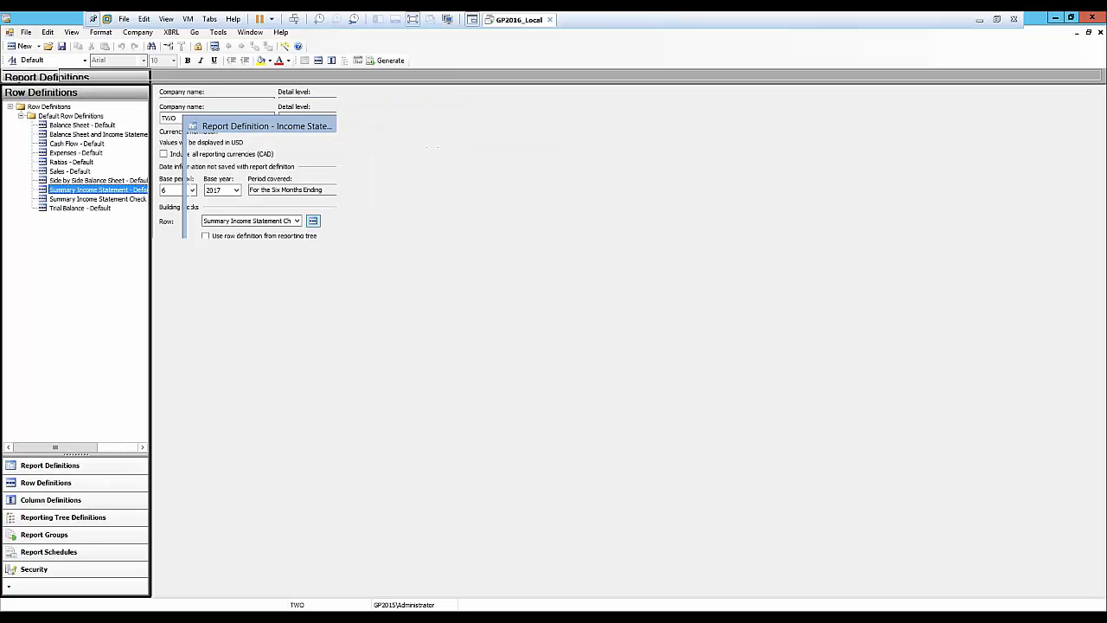
{"action": "left_click", "coordinate": [229, 500]}
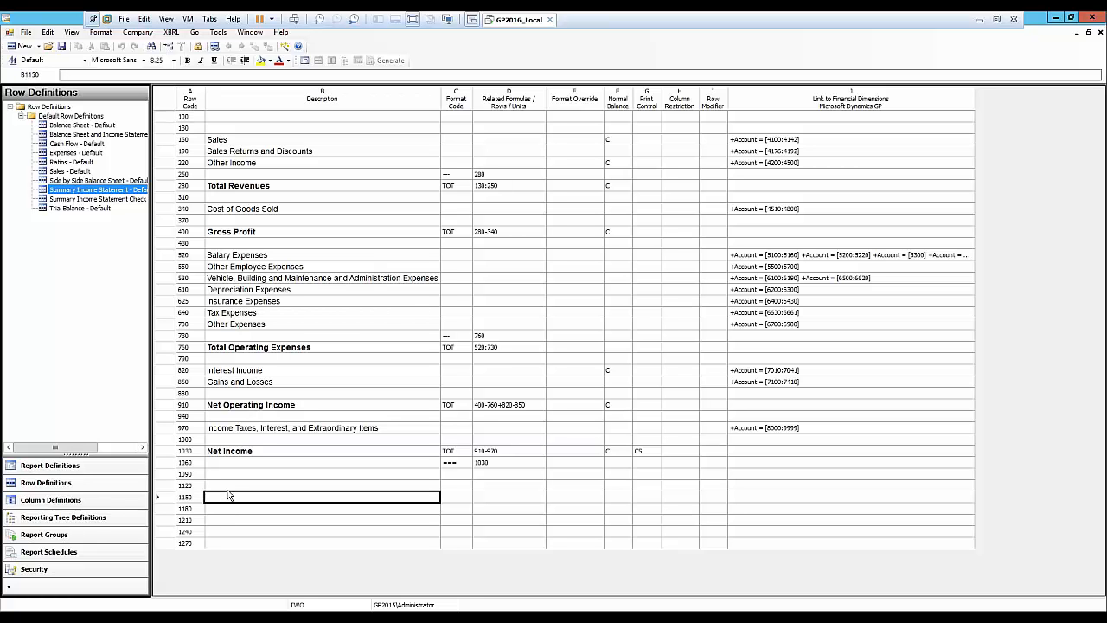
{"action": "left_click", "coordinate": [230, 487]}
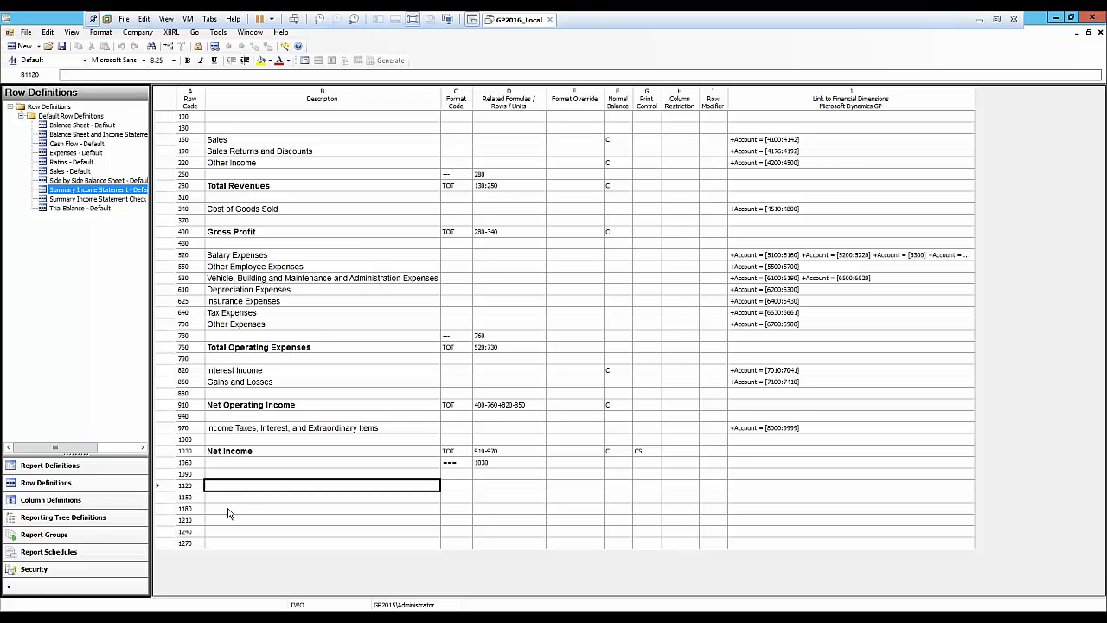
{"action": "type", "text": "Toal In"}
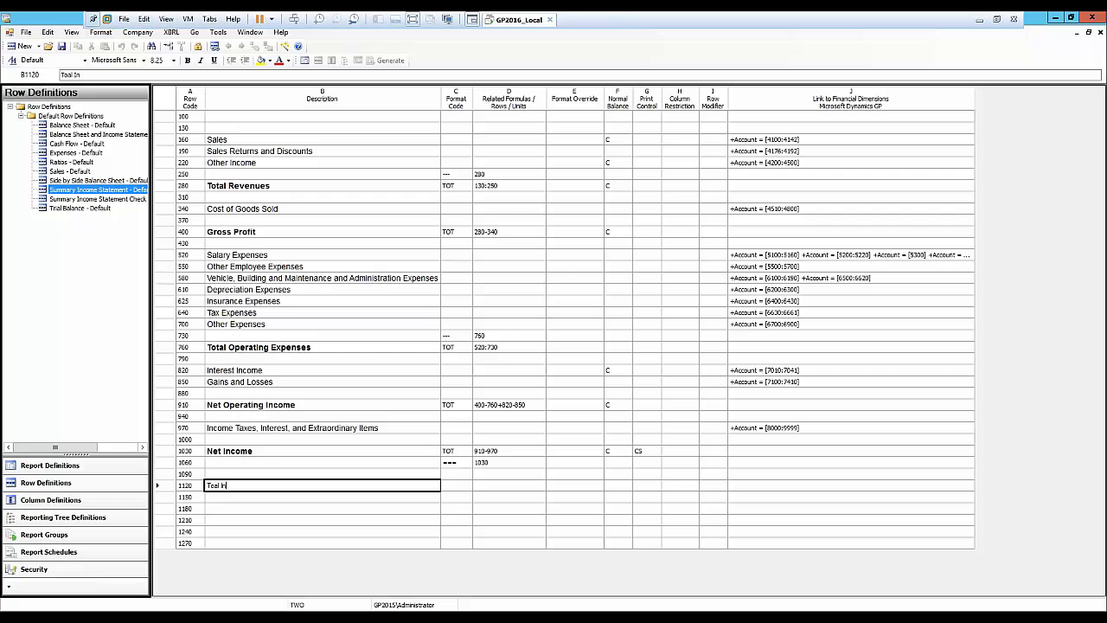
{"action": "type", "text": "al Income"}
Link row 1120 to the account range 4000 to 9999 in its financial dimensions.
{"action": "left_click", "coordinate": [765, 489]}
{"action": "double_click", "coordinate": [765, 494]}
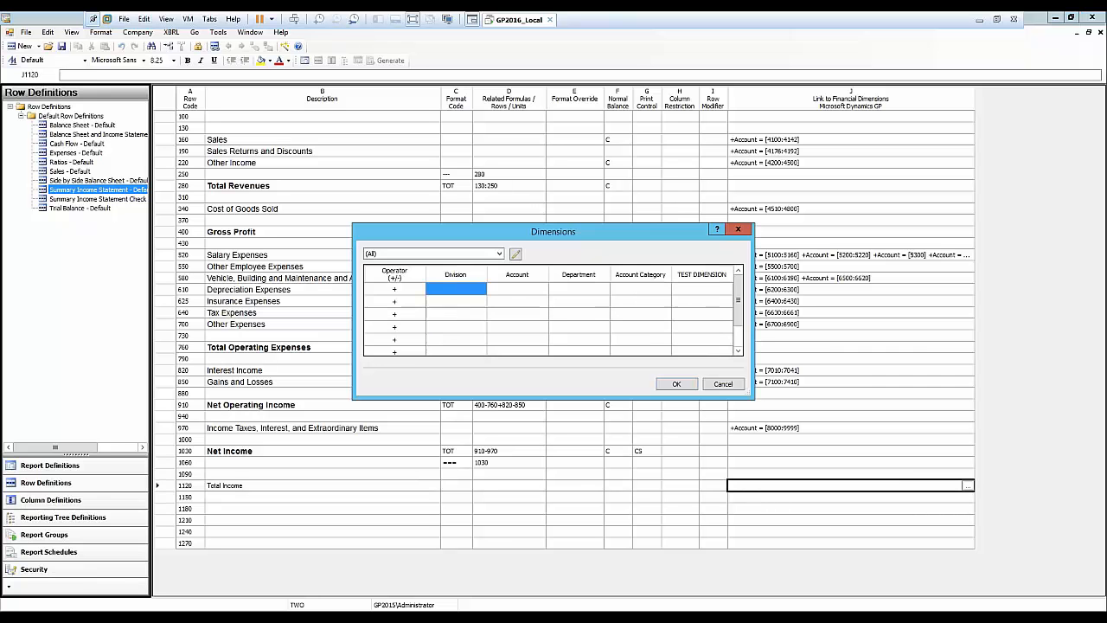
{"action": "double_click", "coordinate": [517, 289]}
{"action": "left_click", "coordinate": [430, 254]}
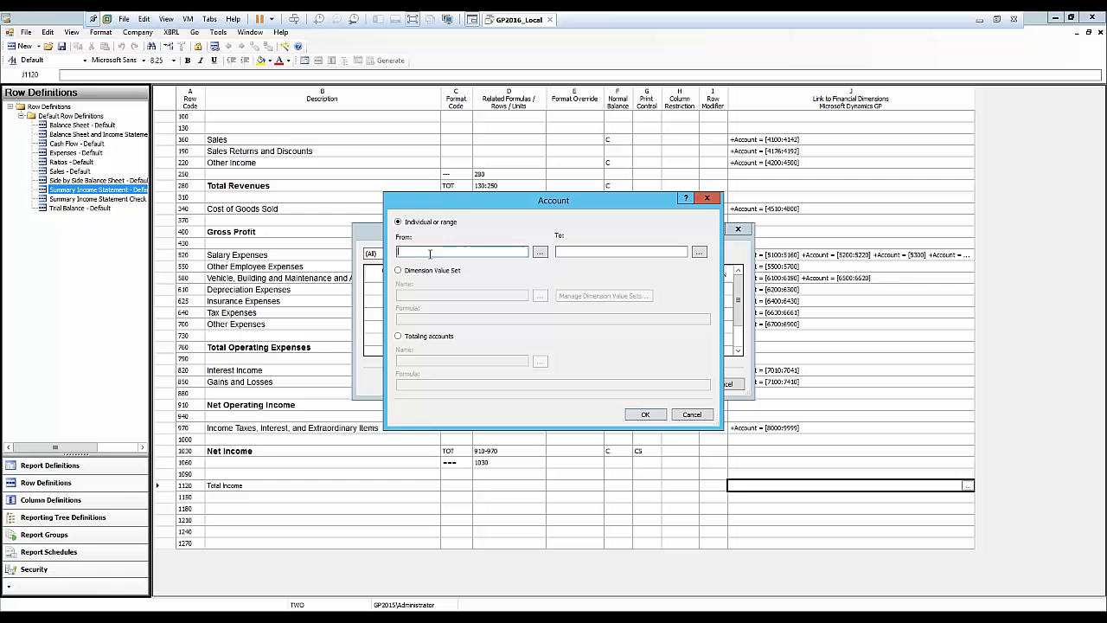
{"action": "type", "text": "4000"}
{"action": "key", "text": "Tab"}
{"action": "type", "text": "9999"}
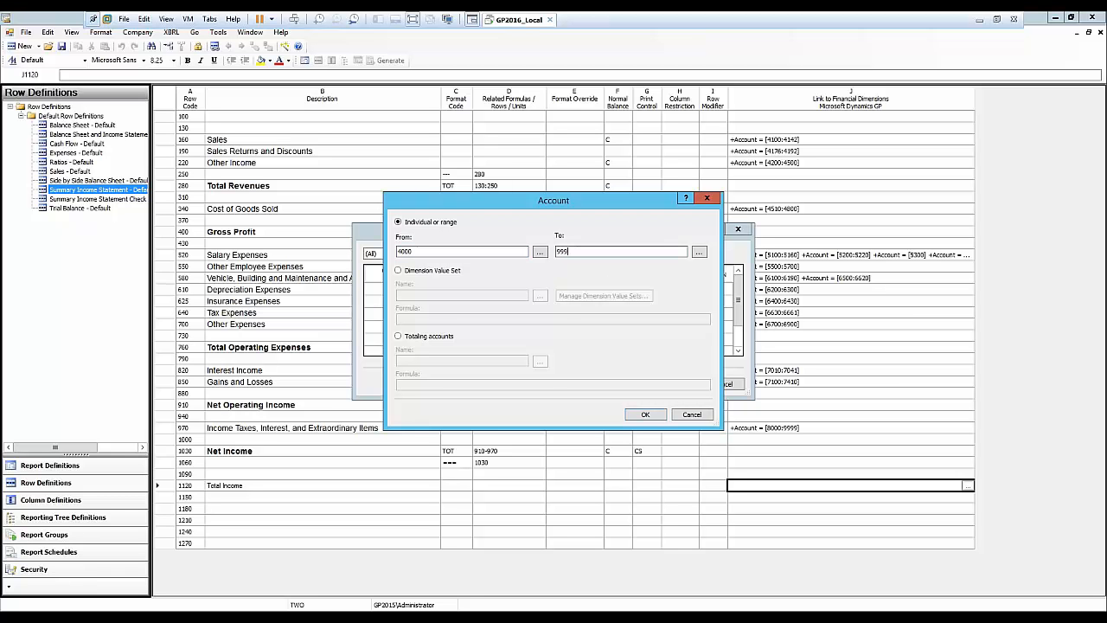
{"action": "left_click", "coordinate": [644, 415]}
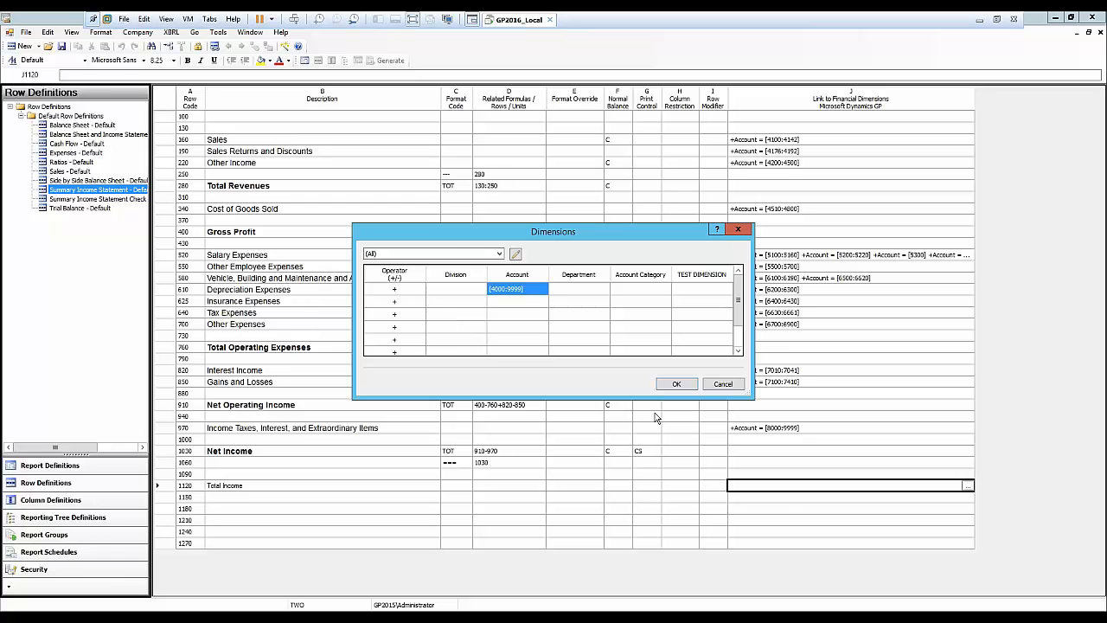
{"action": "left_click", "coordinate": [678, 385]}
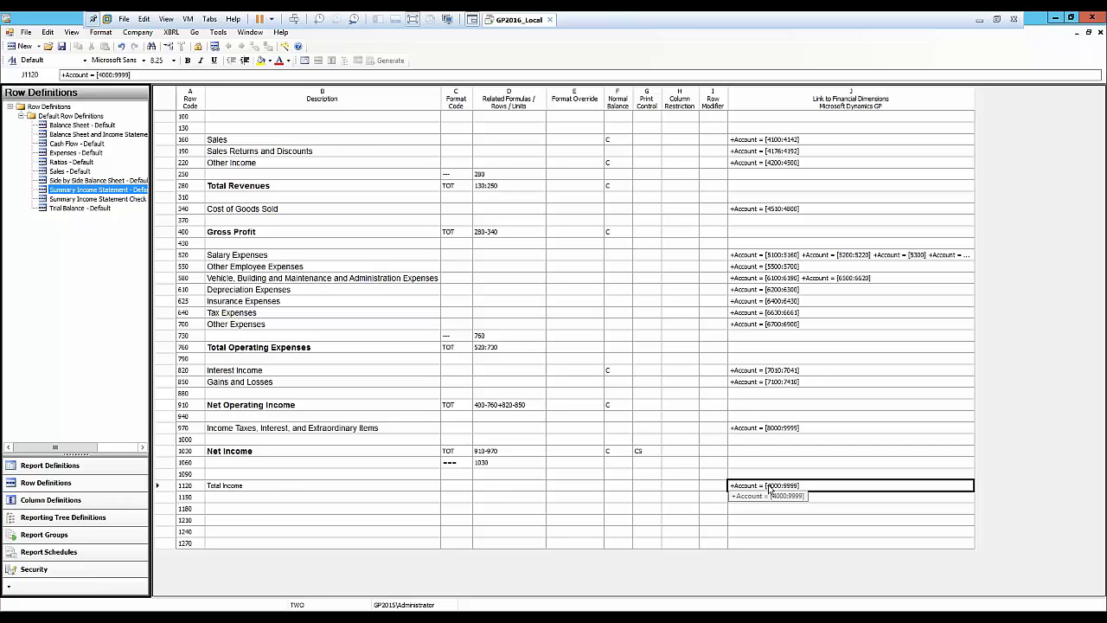
Set row 1120's print control to NP so it becomes a non-printing row.
{"action": "left_click", "coordinate": [654, 487]}
{"action": "double_click", "coordinate": [653, 487]}
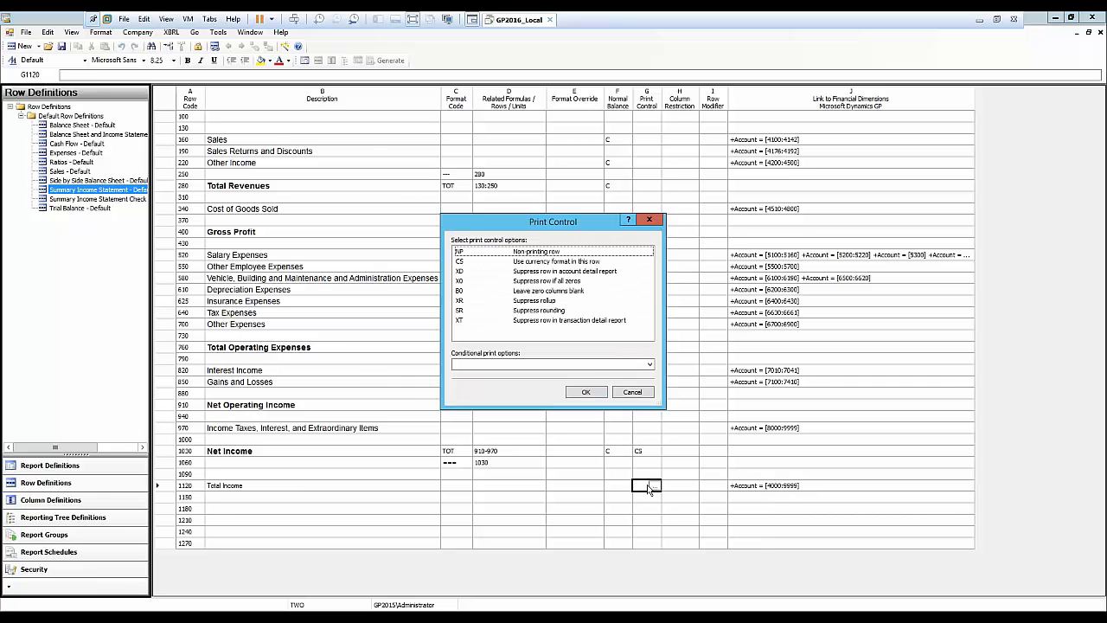
{"action": "left_click", "coordinate": [537, 252]}
{"action": "left_click", "coordinate": [584, 393]}
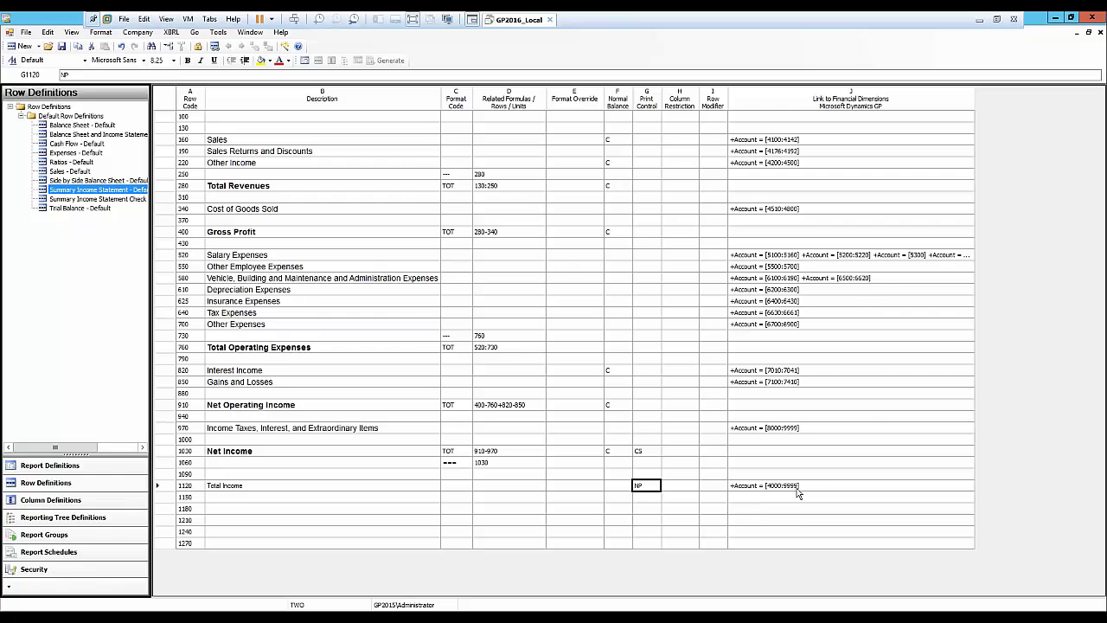
{"action": "left_click", "coordinate": [249, 499]}
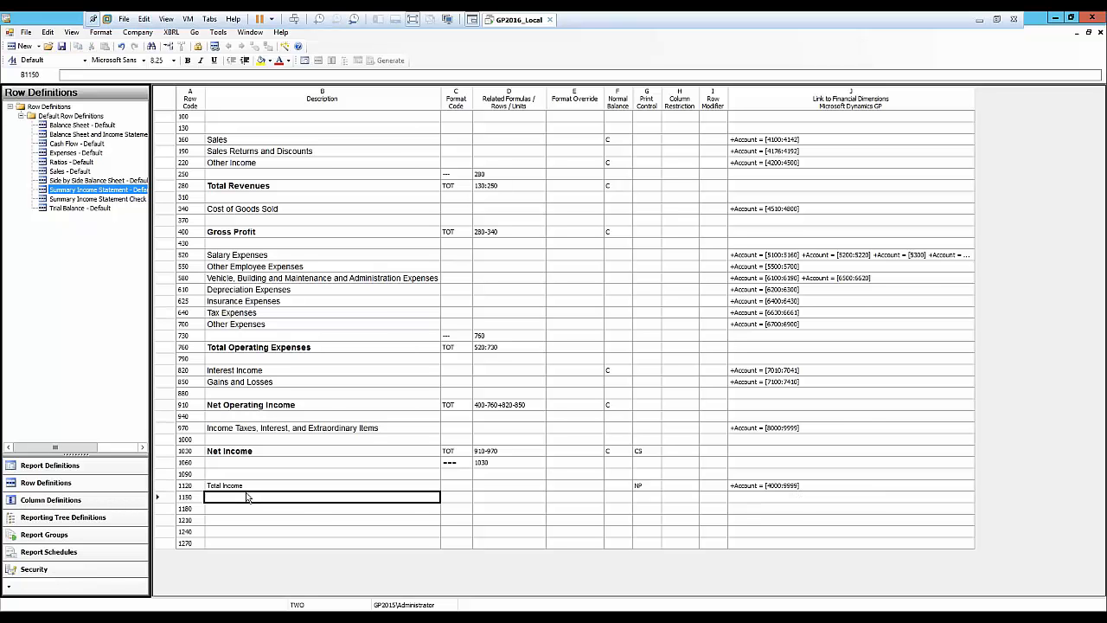
Enter CHECK BALANCE as the description of row 1150 and format it bold in red.
{"action": "type", "text": "CHECK"}
{"action": "left_click", "coordinate": [157, 497]}
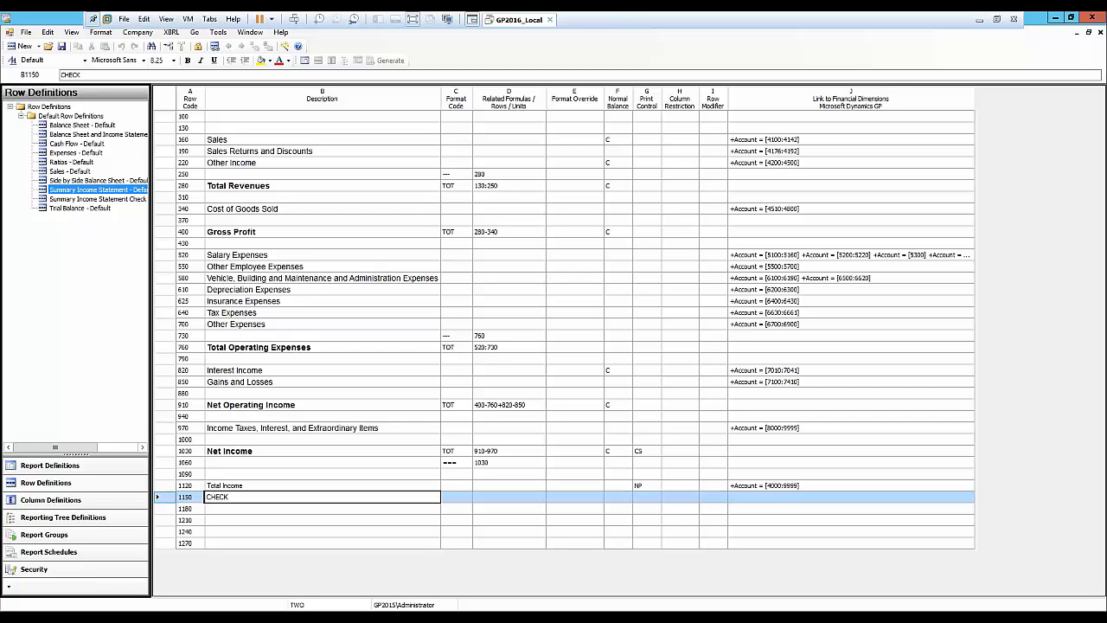
{"action": "type", "text": "BALANCE"}
{"action": "left_click", "coordinate": [246, 501]}
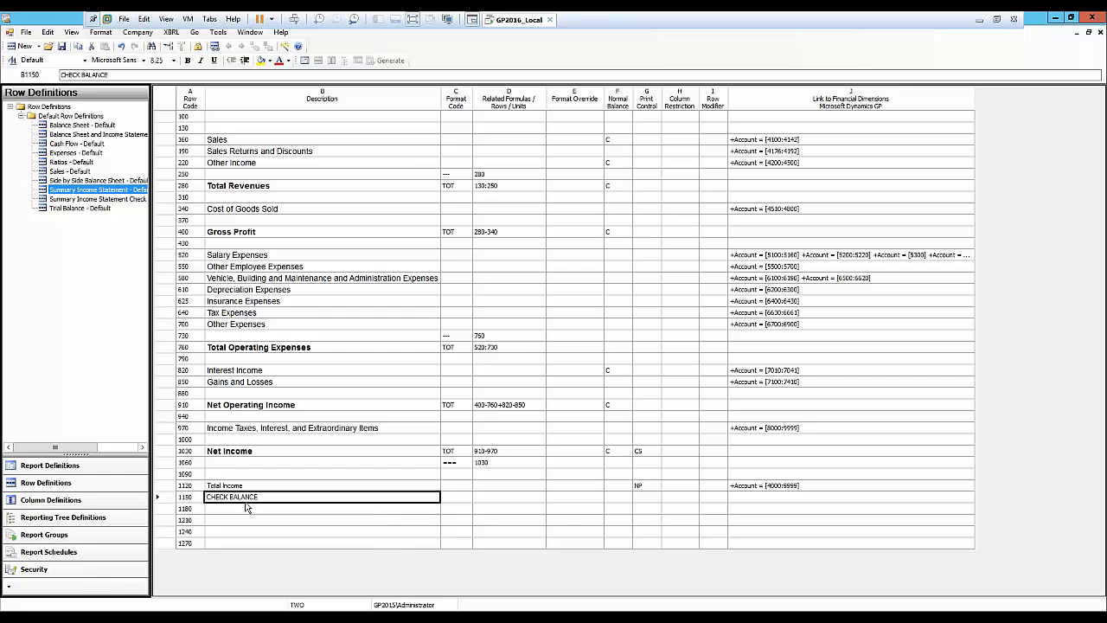
{"action": "left_click", "coordinate": [279, 60]}
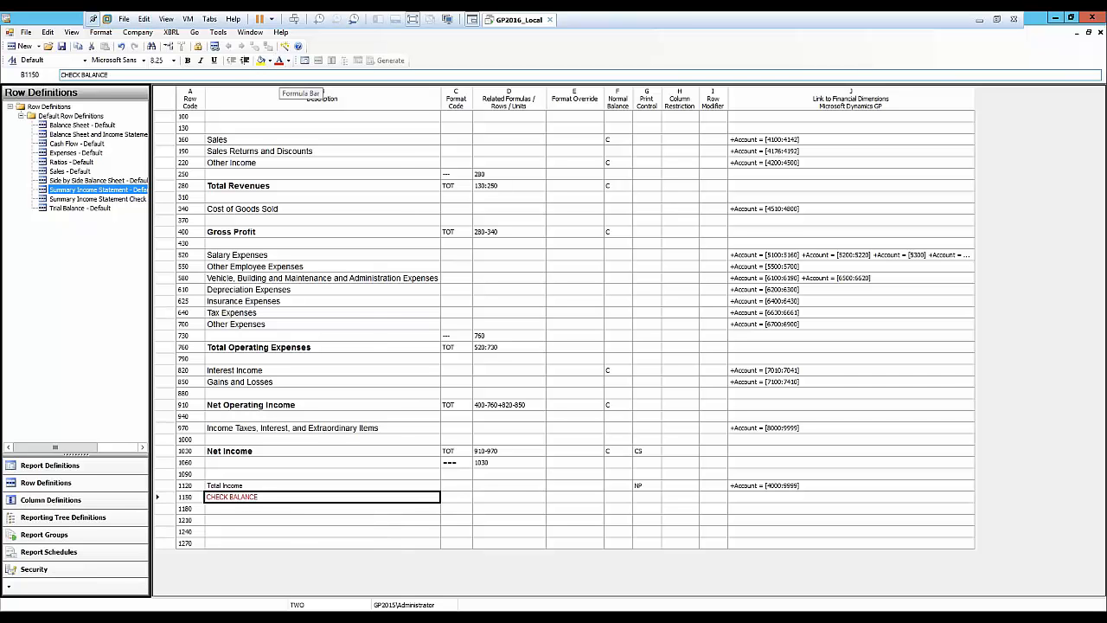
{"action": "left_click", "coordinate": [188, 61]}
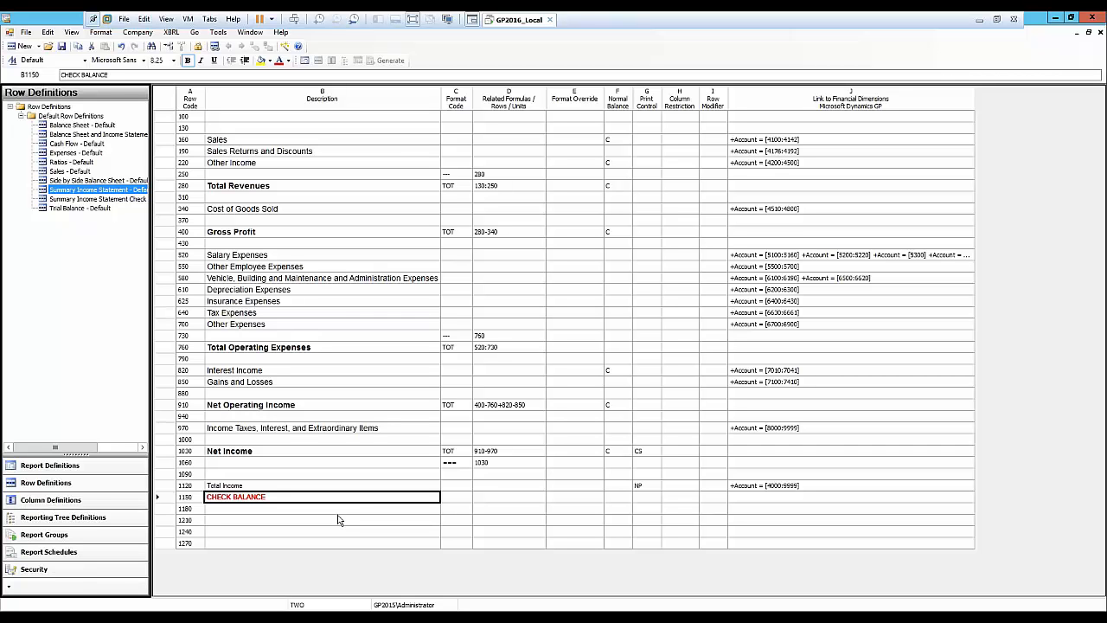
Set row 1150's format code to TOT with the related formula 1030-1120.
{"action": "left_click", "coordinate": [449, 500]}
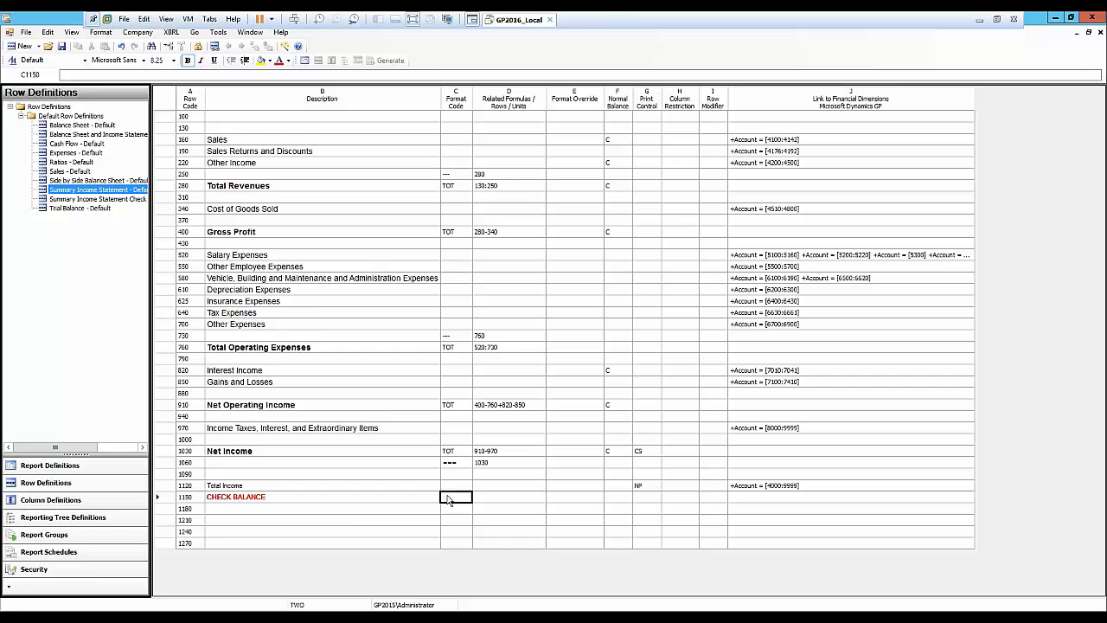
{"action": "left_click", "coordinate": [449, 501]}
{"action": "left_click", "coordinate": [467, 497]}
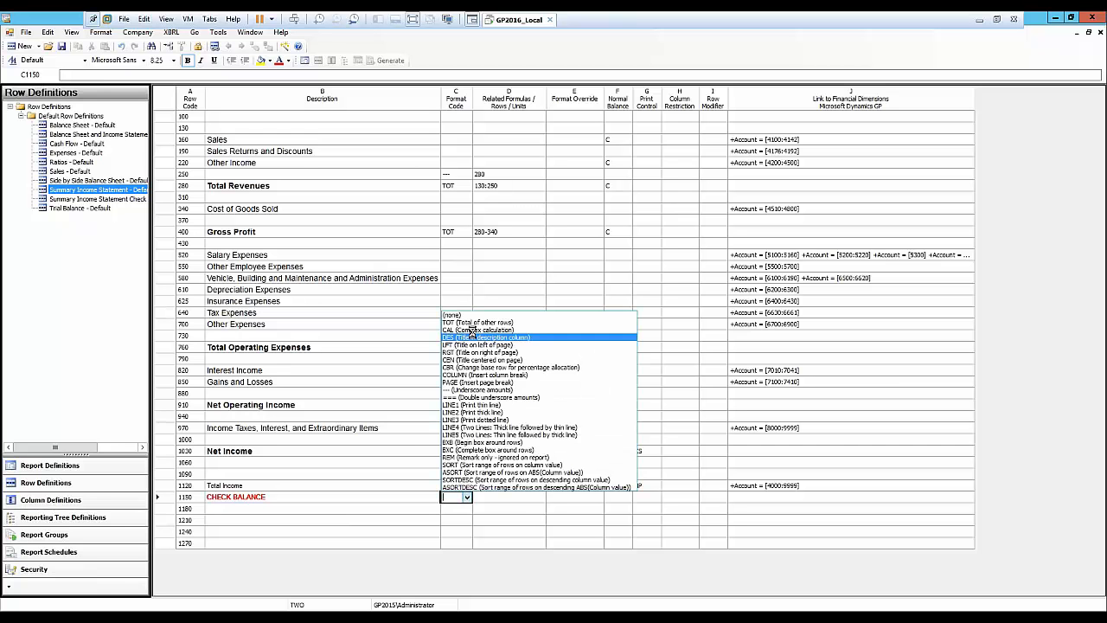
{"action": "left_click", "coordinate": [476, 322]}
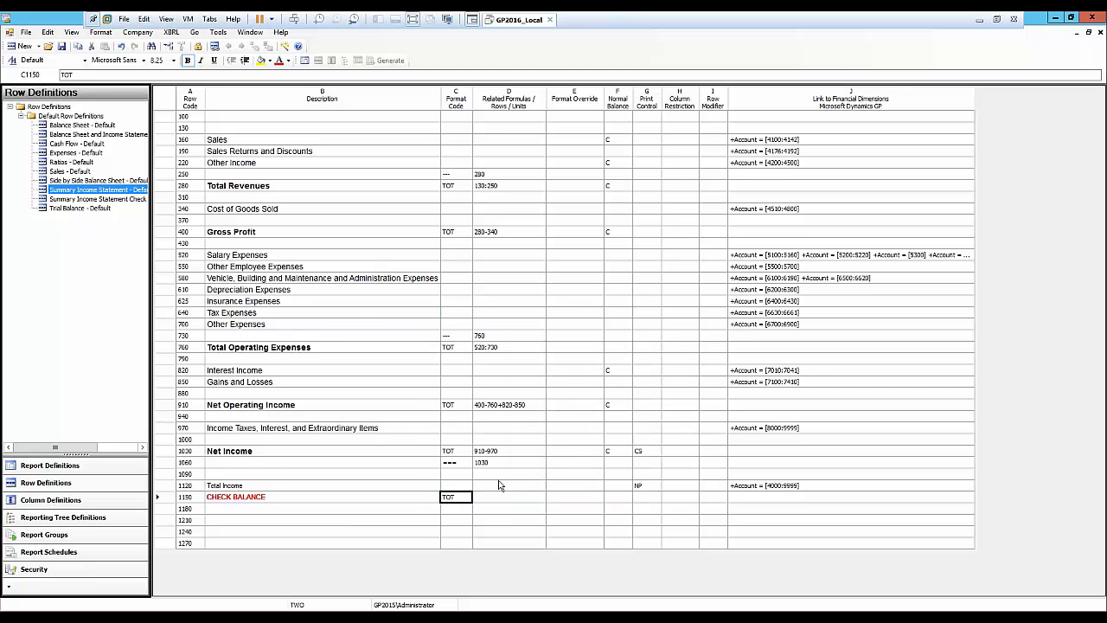
{"action": "left_click", "coordinate": [490, 500]}
{"action": "left_click", "coordinate": [482, 500]}
{"action": "type", "text": "1030-1120"}
Set row 1150's print control to X0 to suppress it when all zeros, and save the row definition.
{"action": "left_click", "coordinate": [645, 500]}
{"action": "double_click", "coordinate": [645, 500]}
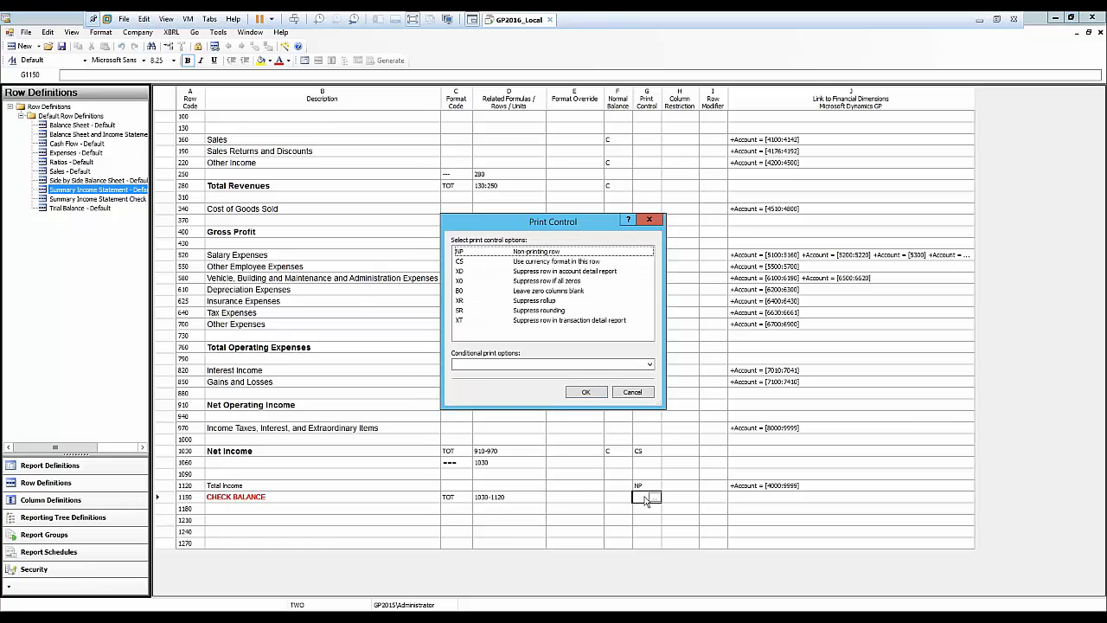
{"action": "left_click", "coordinate": [525, 282]}
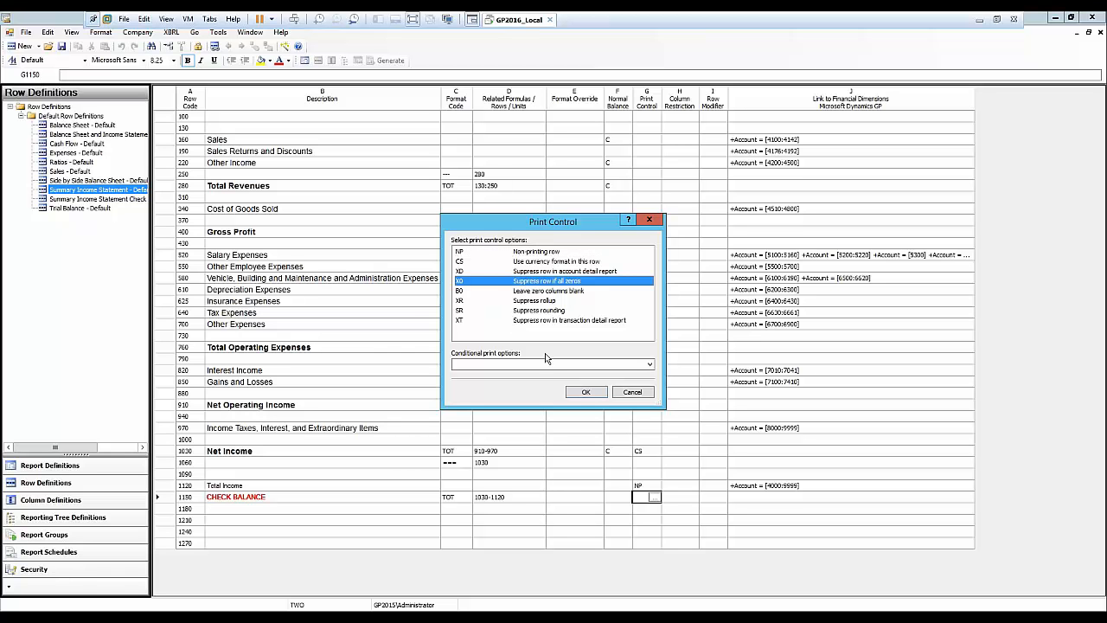
{"action": "left_click", "coordinate": [585, 393]}
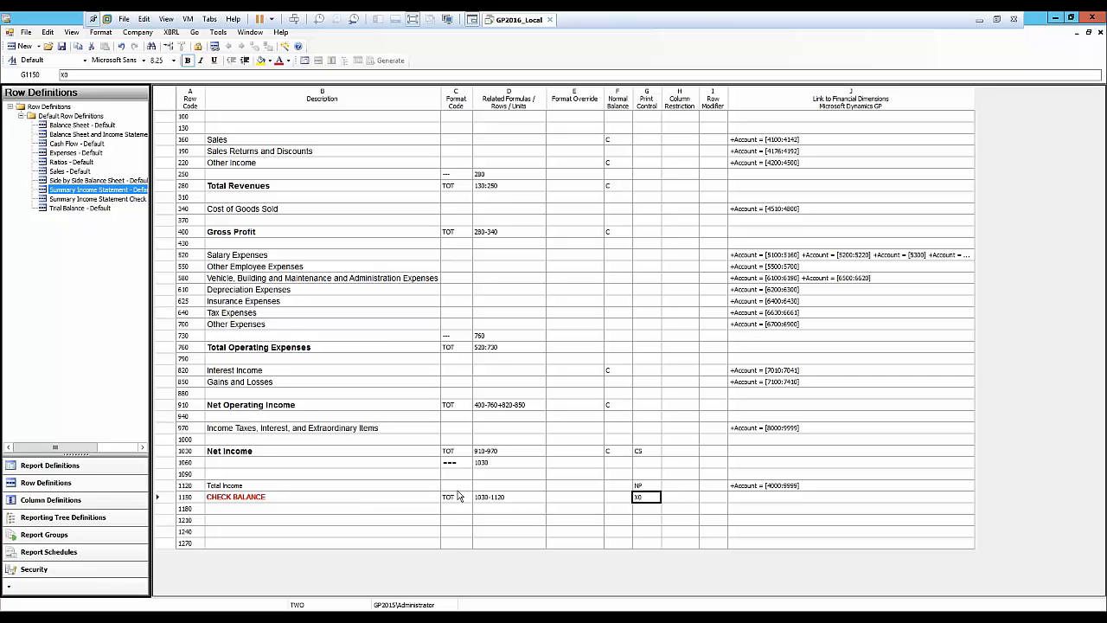
{"action": "left_click", "coordinate": [63, 47]}
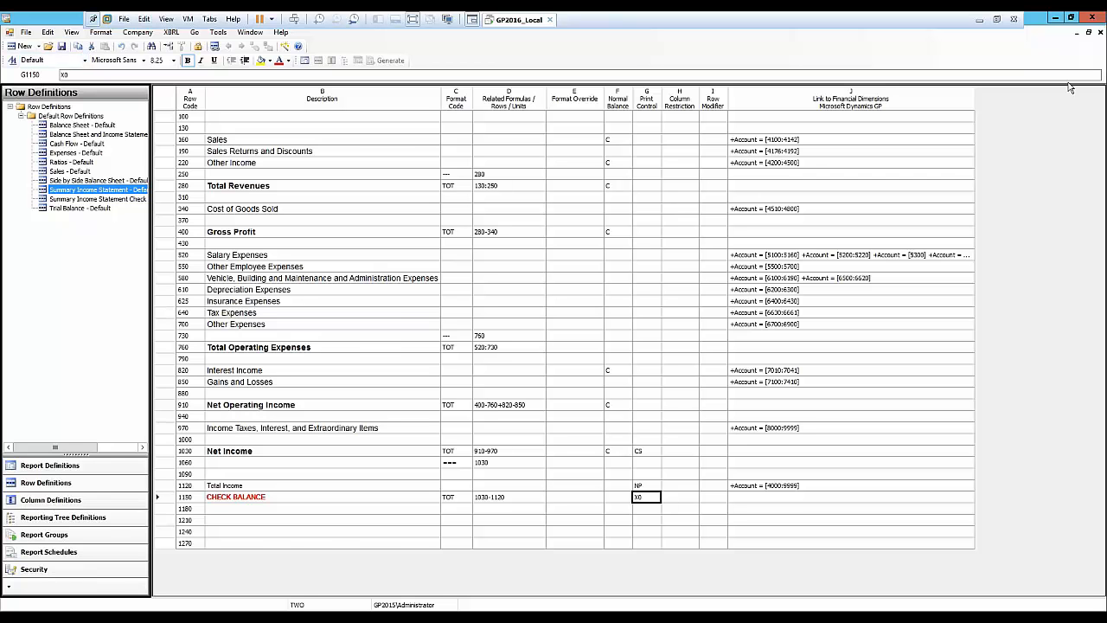
Close the row definition and generate the Income Statement - Default report, then close the report viewer.
{"action": "left_click", "coordinate": [1100, 33]}
{"action": "left_click", "coordinate": [387, 60]}
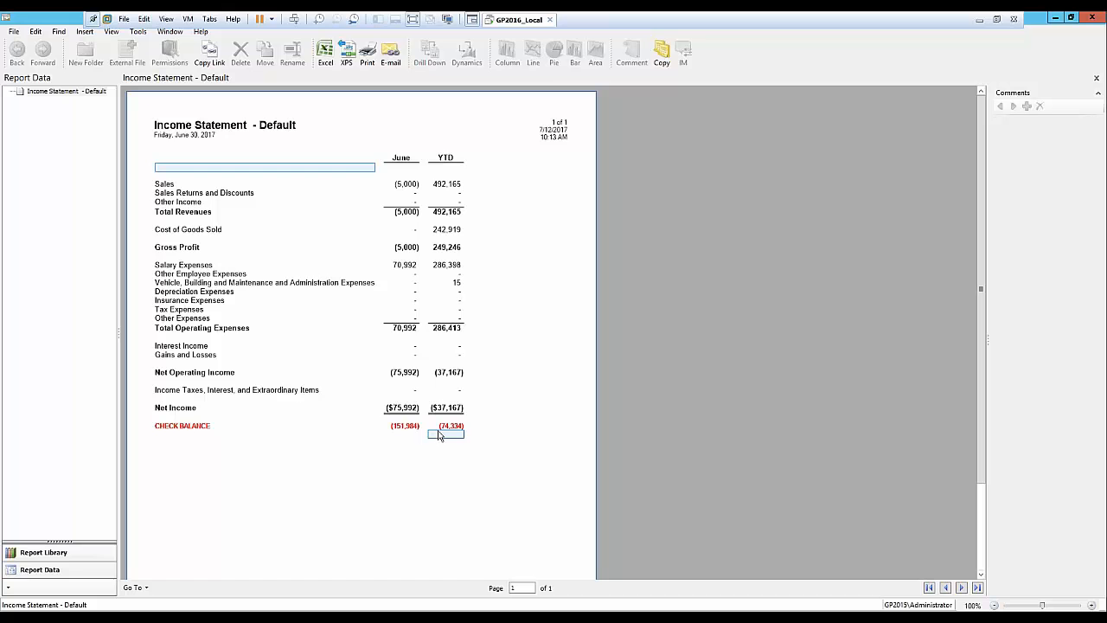
{"action": "left_click", "coordinate": [1092, 19]}
{"action": "left_click", "coordinate": [664, 437]}
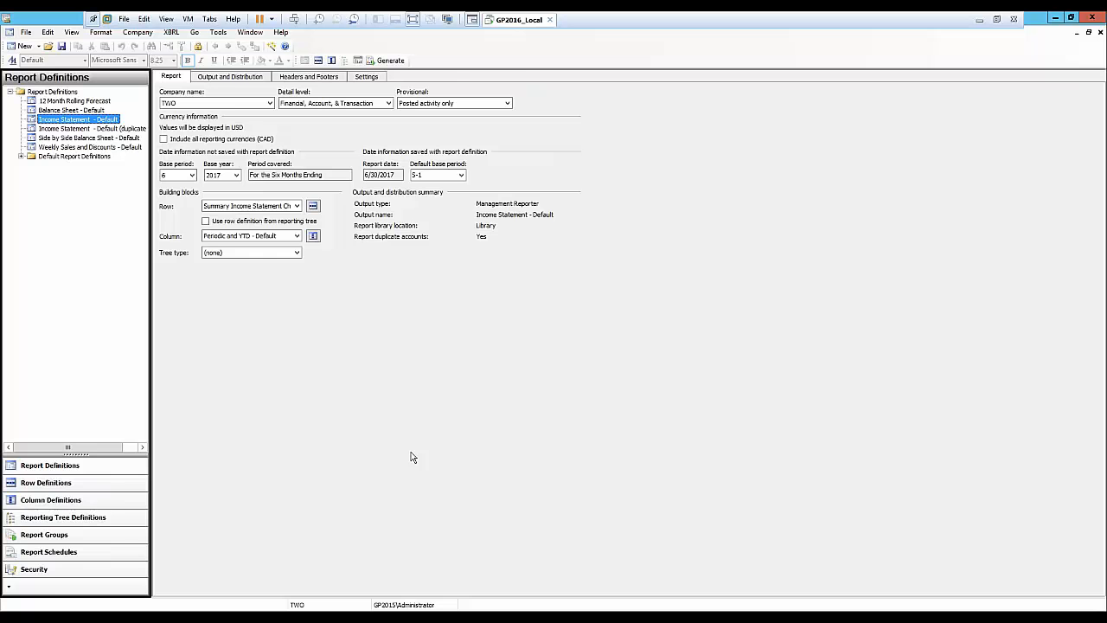
Regenerate the Income Statement report and view its Duplicate Accounts report, then close the viewer.
{"action": "left_click", "coordinate": [230, 78]}
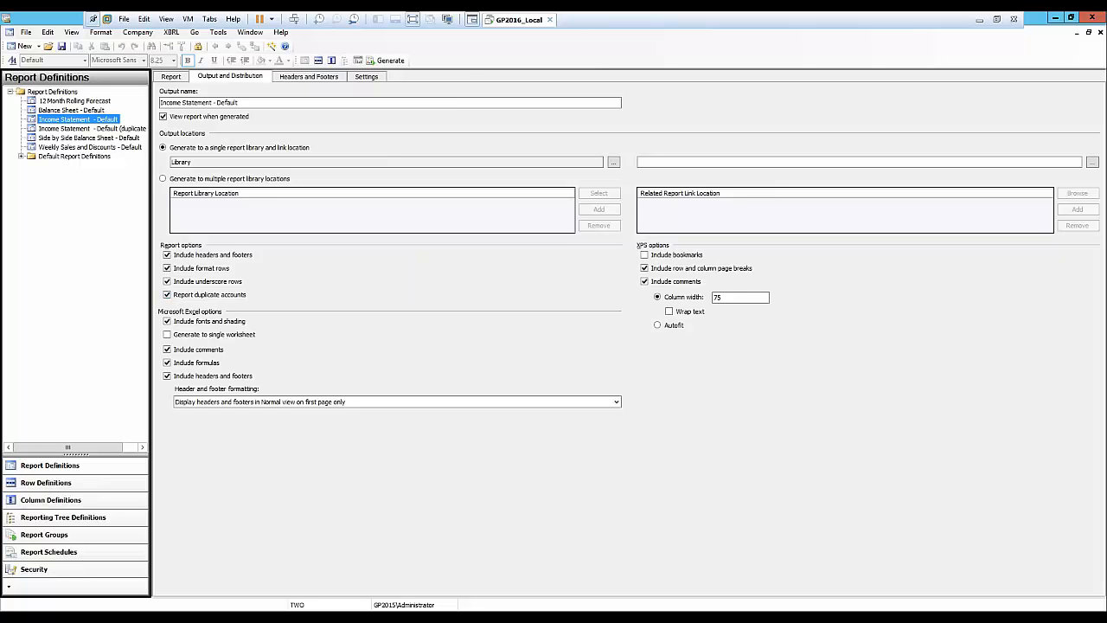
{"action": "left_click", "coordinate": [358, 62]}
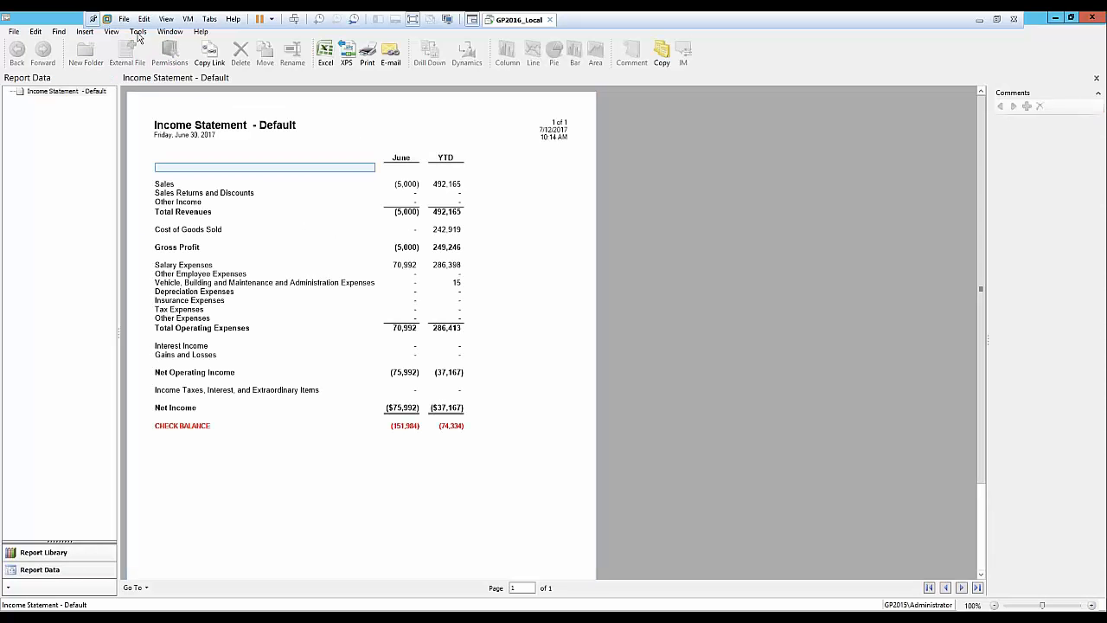
{"action": "left_click", "coordinate": [139, 32]}
{"action": "mouse_move", "coordinate": [114, 36]}
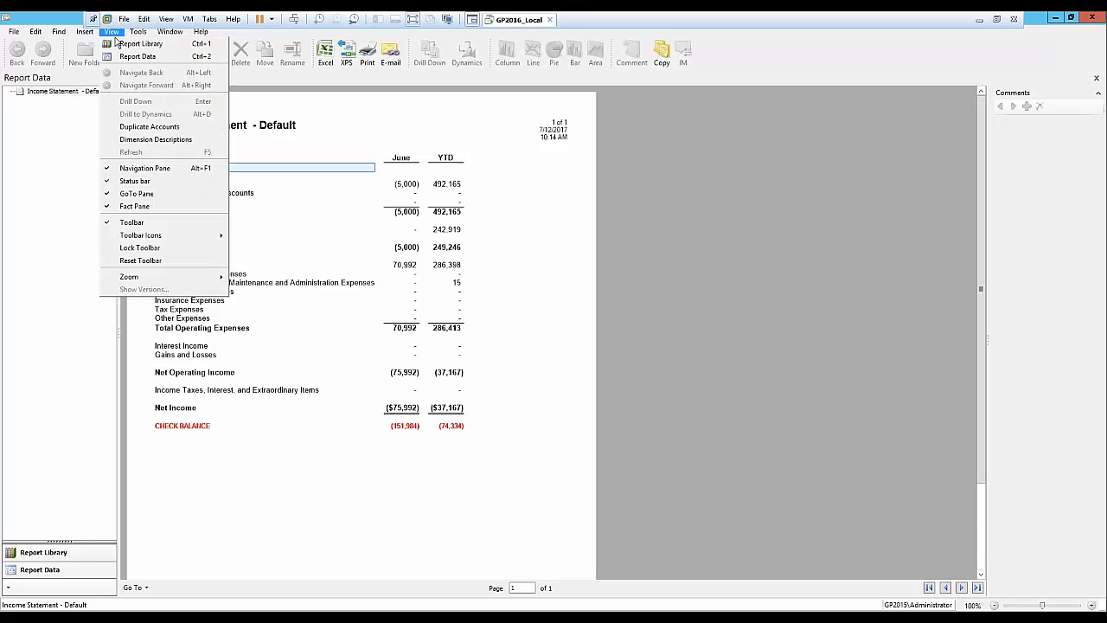
{"action": "left_click", "coordinate": [130, 128]}
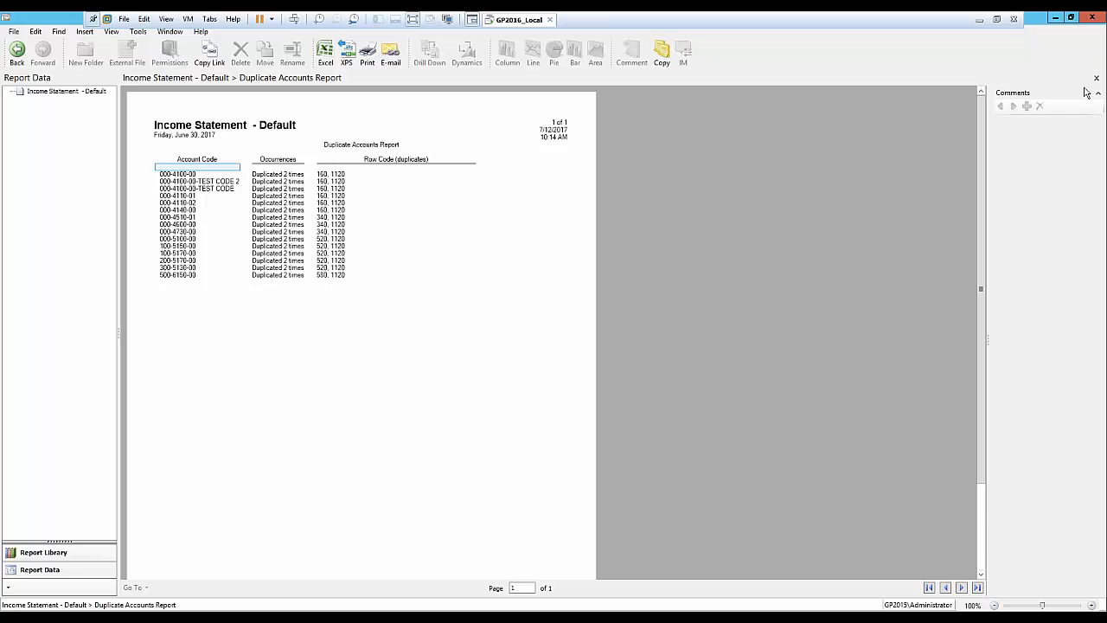
{"action": "left_click", "coordinate": [1092, 24]}
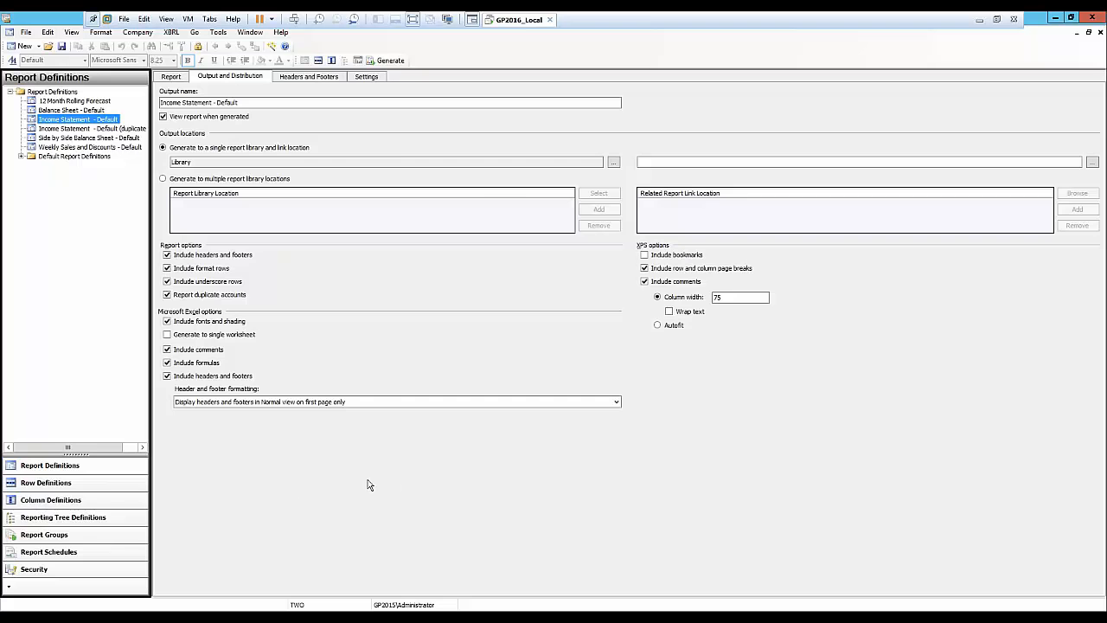
Open the report's Periodic and YTD column definition and examine the attribute column types and categories, then close it.
{"action": "left_click", "coordinate": [173, 77]}
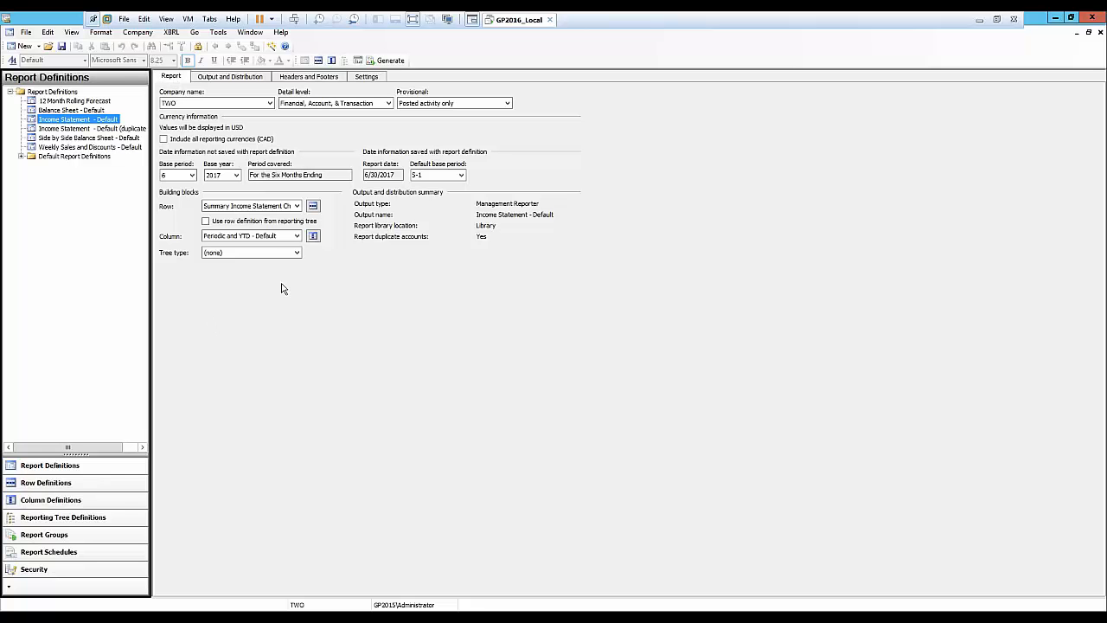
{"action": "left_click", "coordinate": [314, 237]}
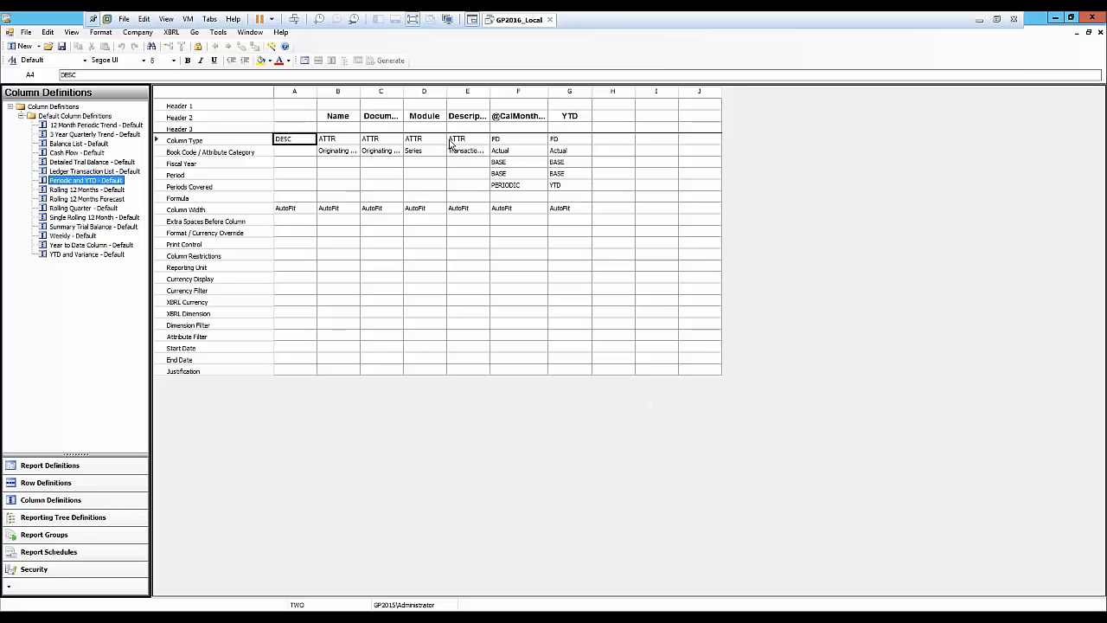
{"action": "double_click", "coordinate": [337, 142]}
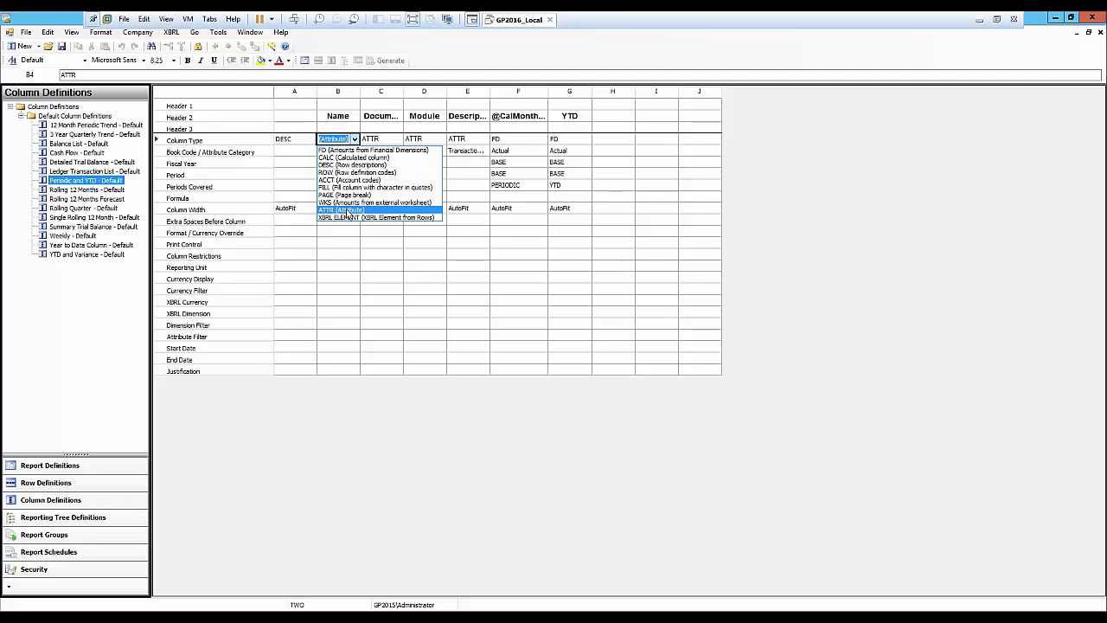
{"action": "left_click", "coordinate": [347, 211]}
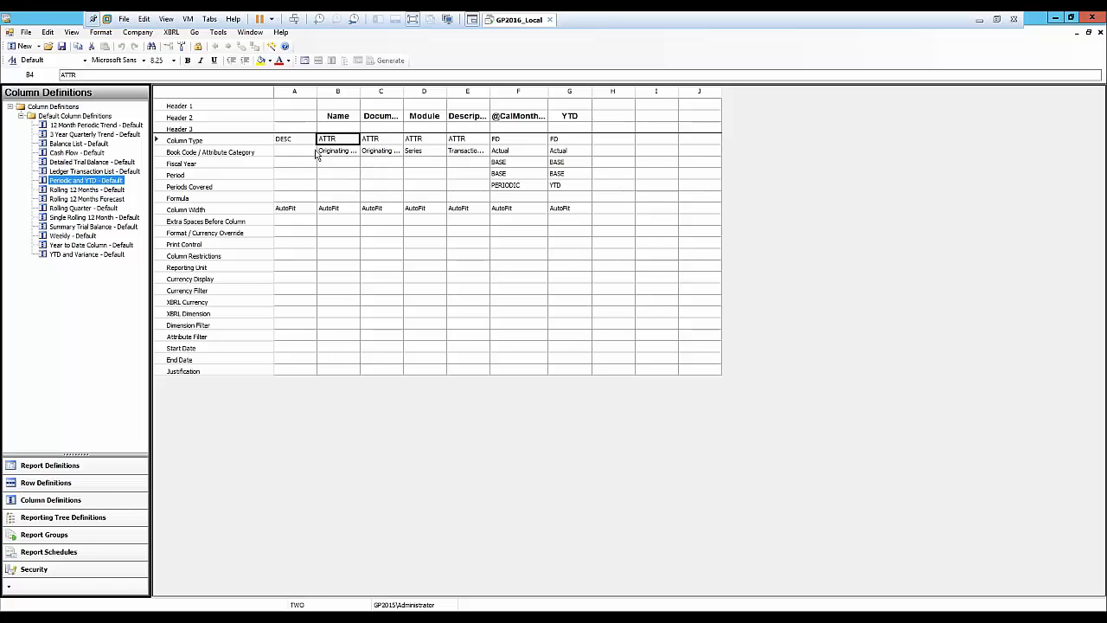
{"action": "left_click", "coordinate": [354, 154]}
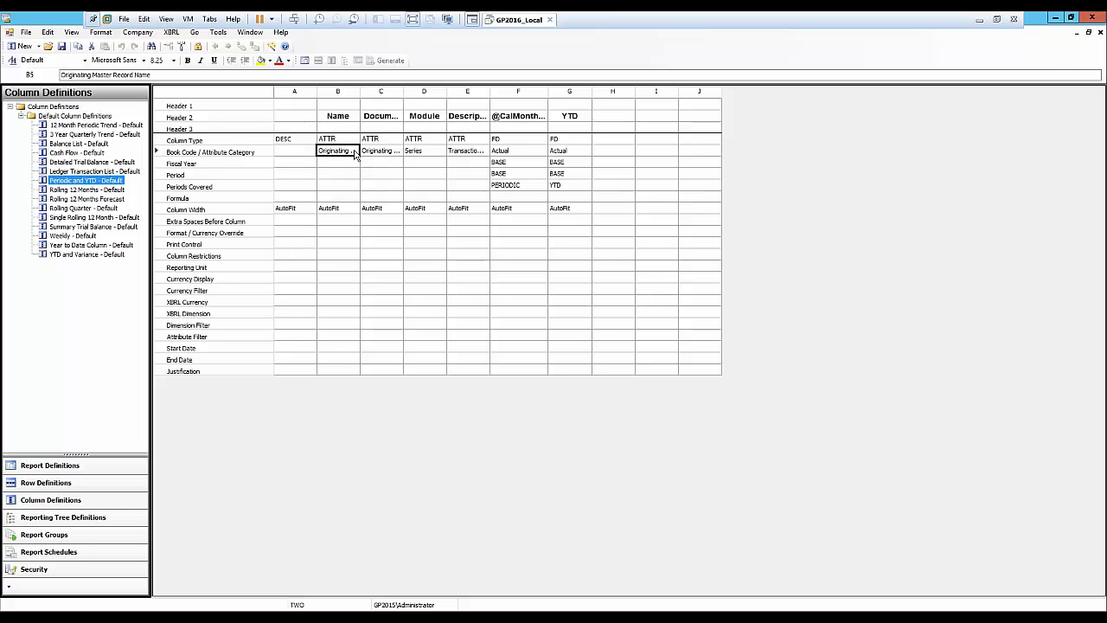
{"action": "double_click", "coordinate": [355, 153]}
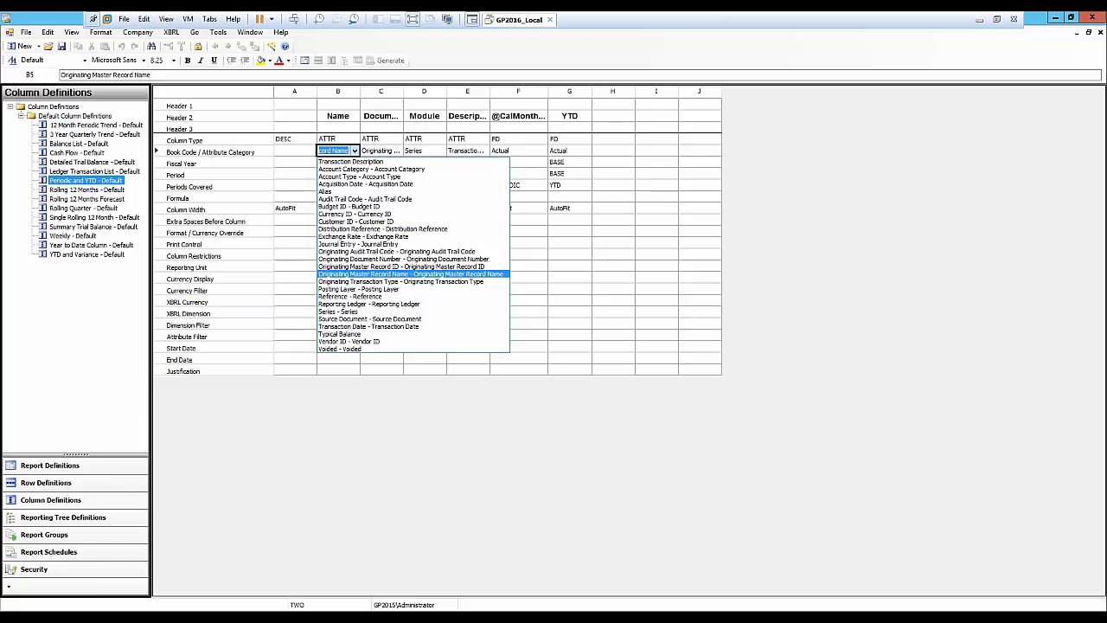
{"action": "left_click", "coordinate": [381, 151]}
{"action": "left_click", "coordinate": [382, 152]}
{"action": "left_click", "coordinate": [381, 152]}
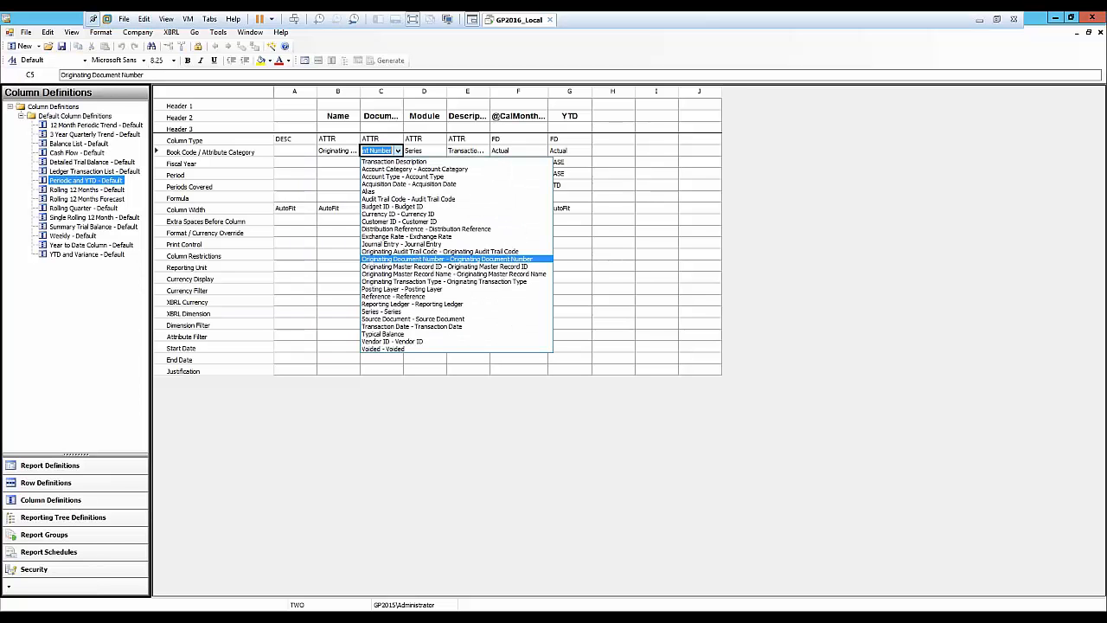
{"action": "left_click", "coordinate": [389, 144]}
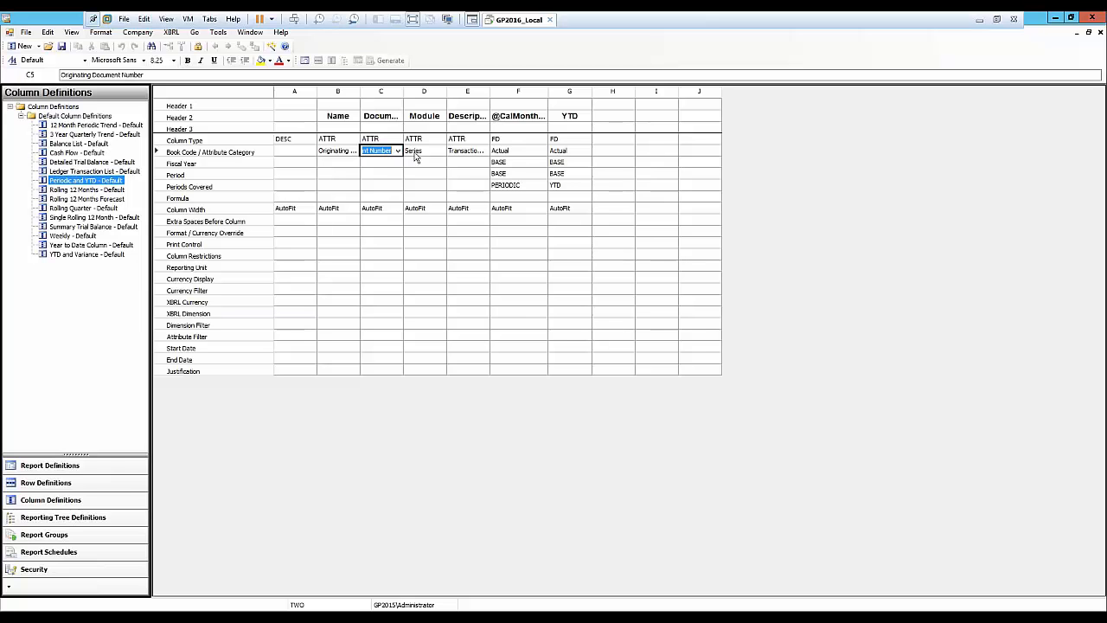
{"action": "left_click", "coordinate": [472, 157]}
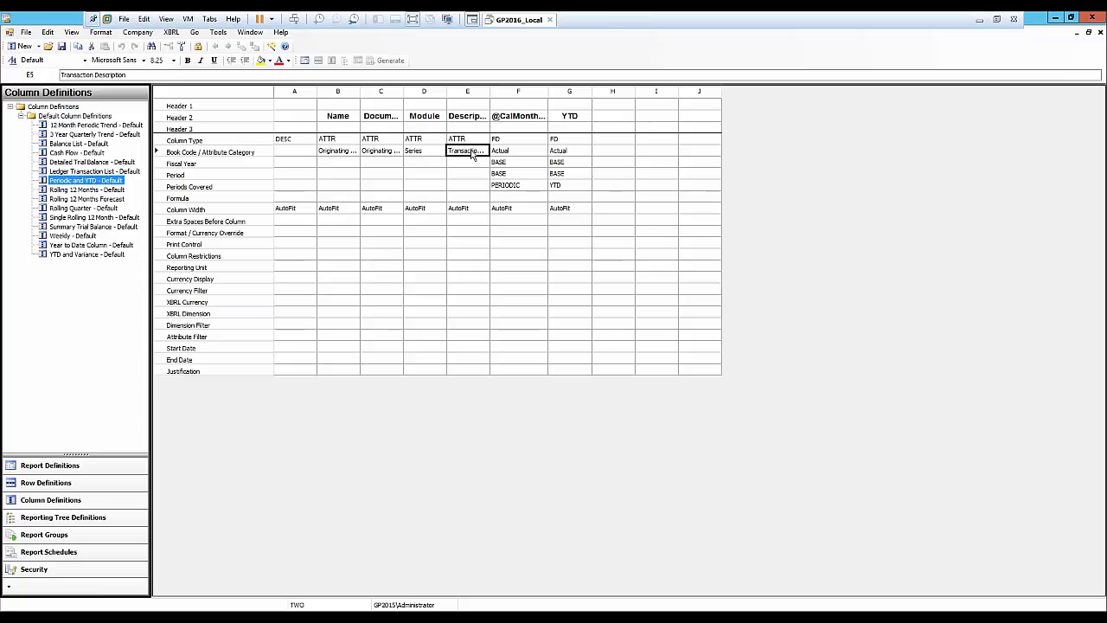
{"action": "left_click", "coordinate": [472, 154]}
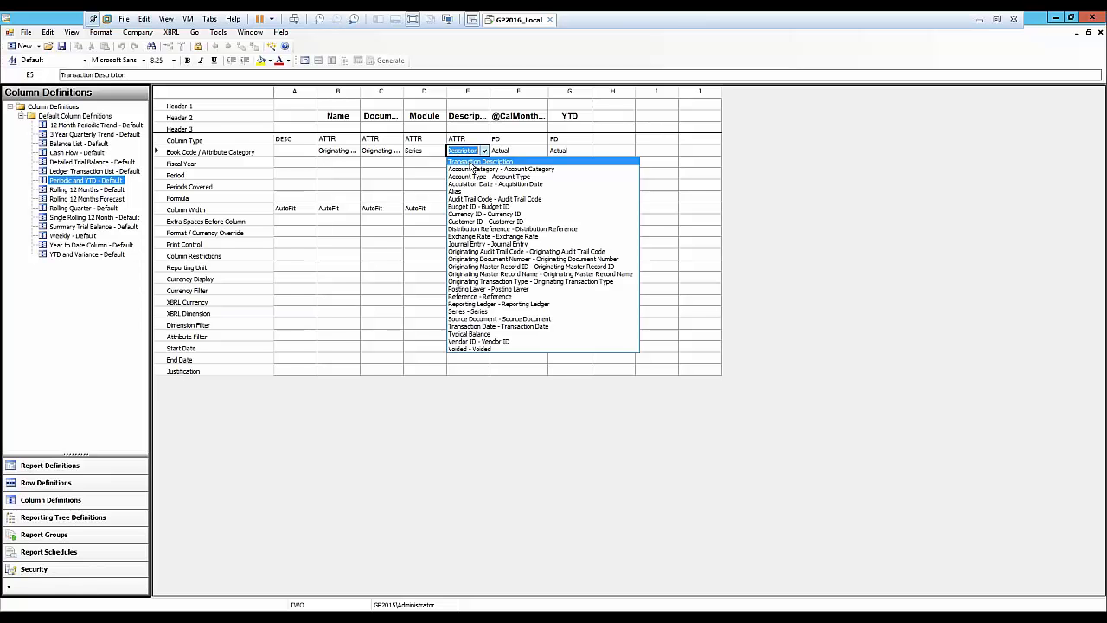
{"action": "left_click", "coordinate": [472, 163]}
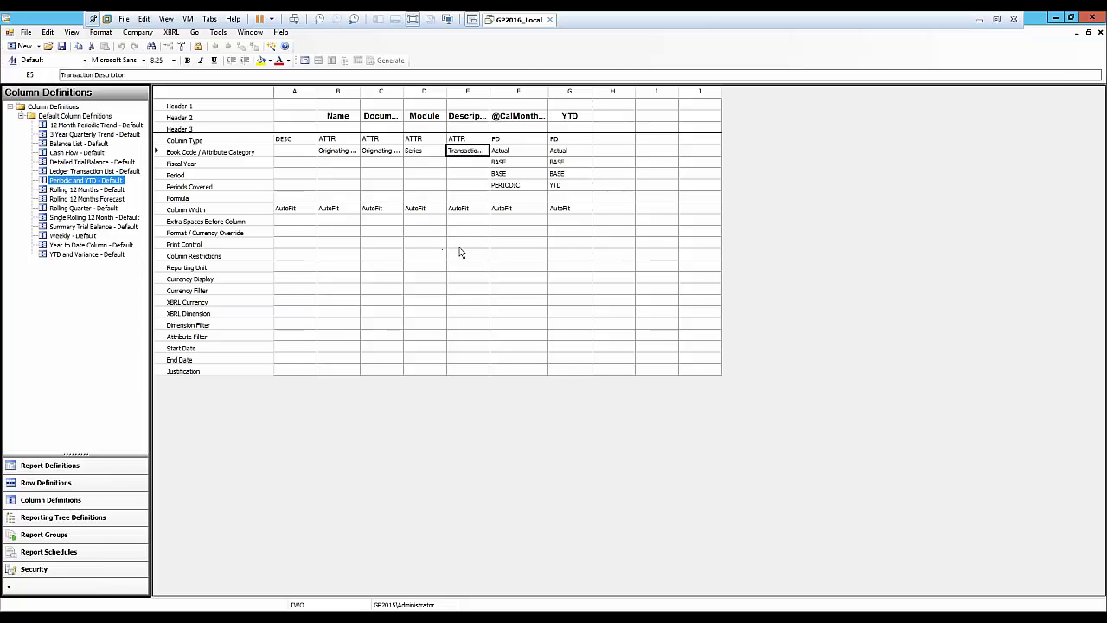
{"action": "left_click", "coordinate": [1100, 32]}
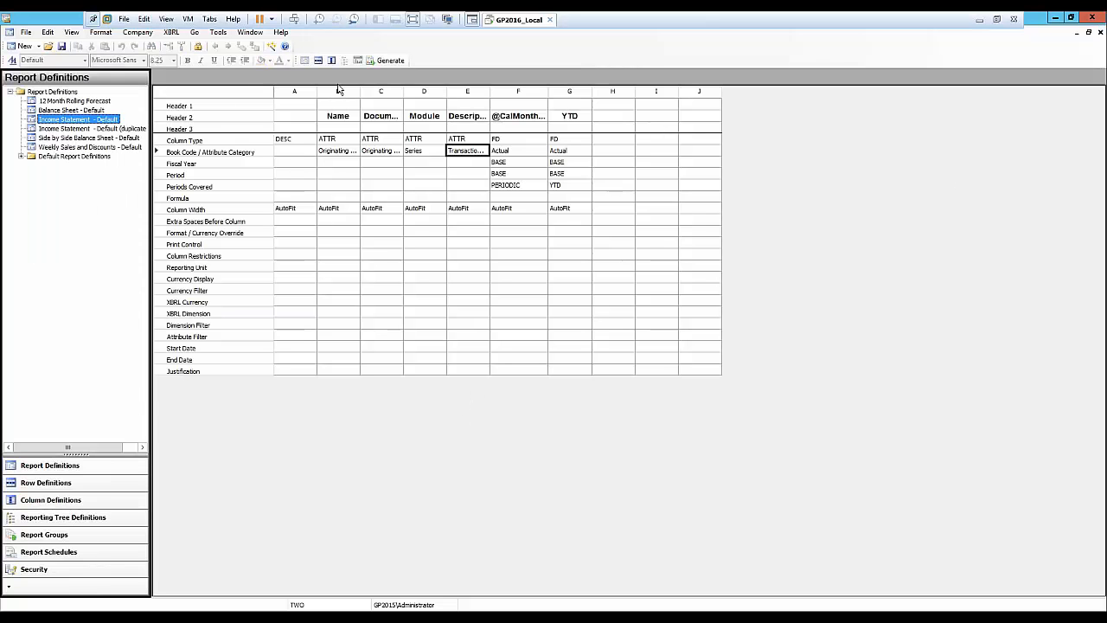
Generate the Income Statement report, drill down into Salary Expenses and navigate back.
{"action": "left_click", "coordinate": [359, 61]}
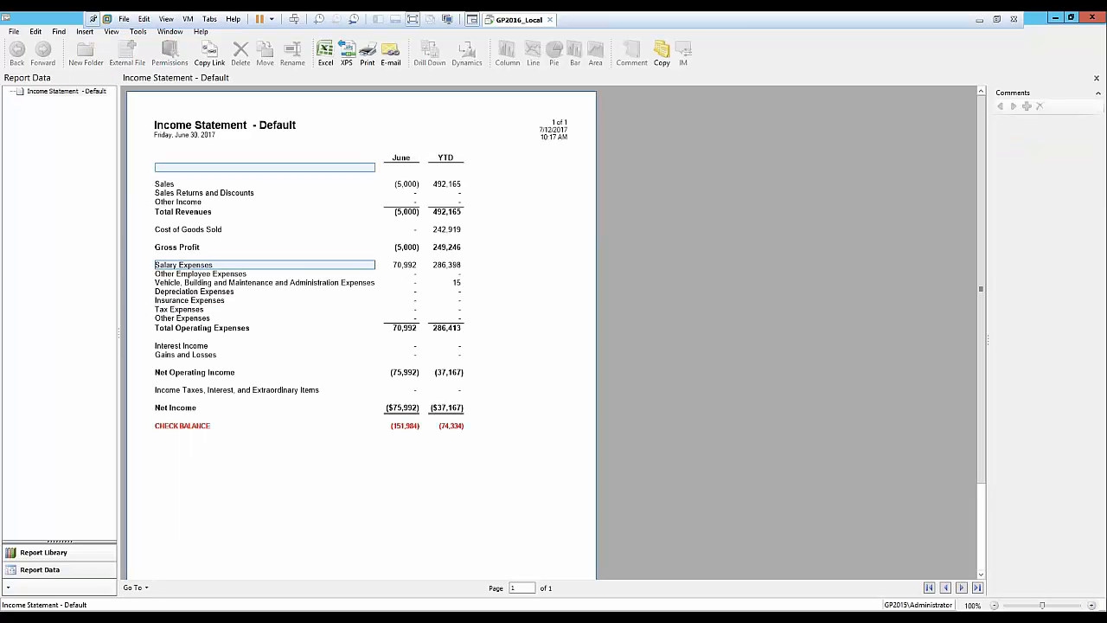
{"action": "left_click", "coordinate": [401, 266]}
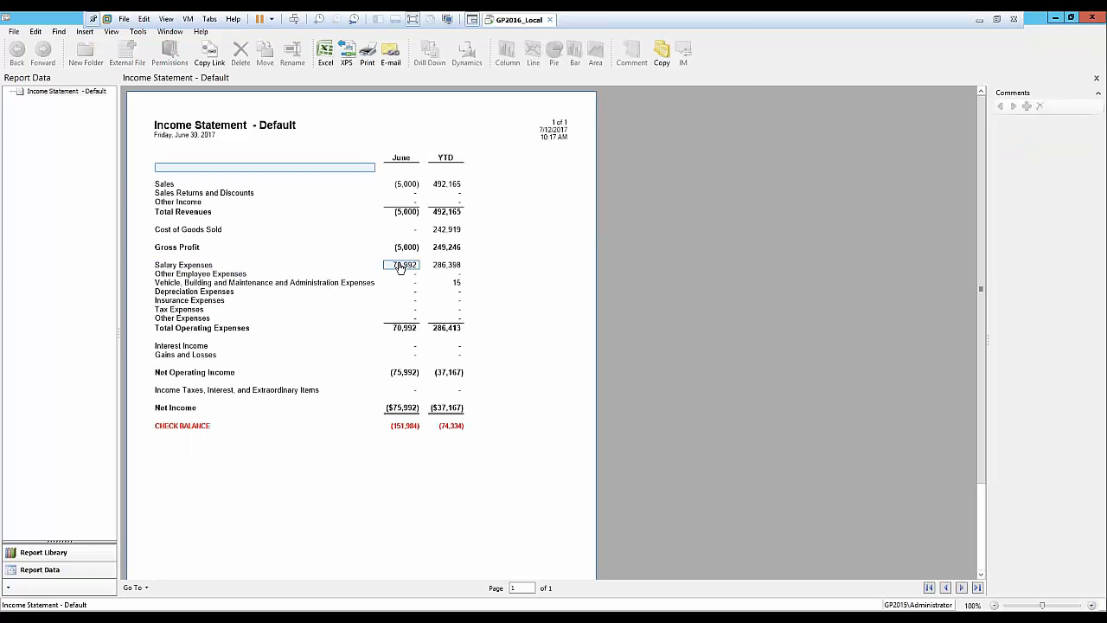
{"action": "double_click", "coordinate": [400, 267]}
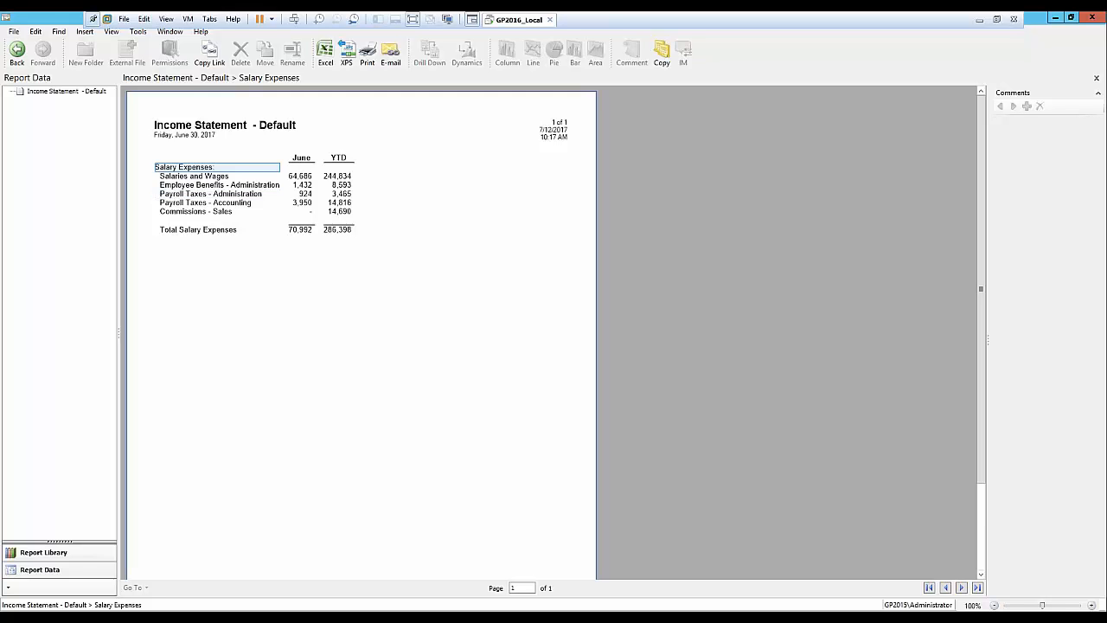
{"action": "left_click", "coordinate": [17, 52]}
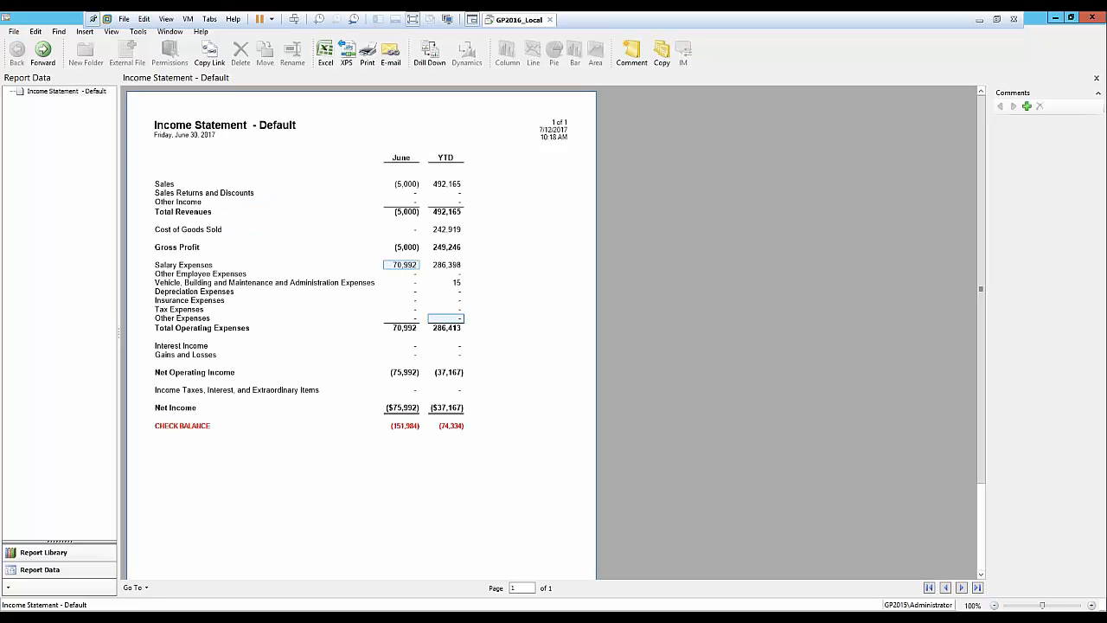
Drill from Salary Expenses into the Salaries and Wages transaction detail and navigate back.
{"action": "double_click", "coordinate": [398, 269]}
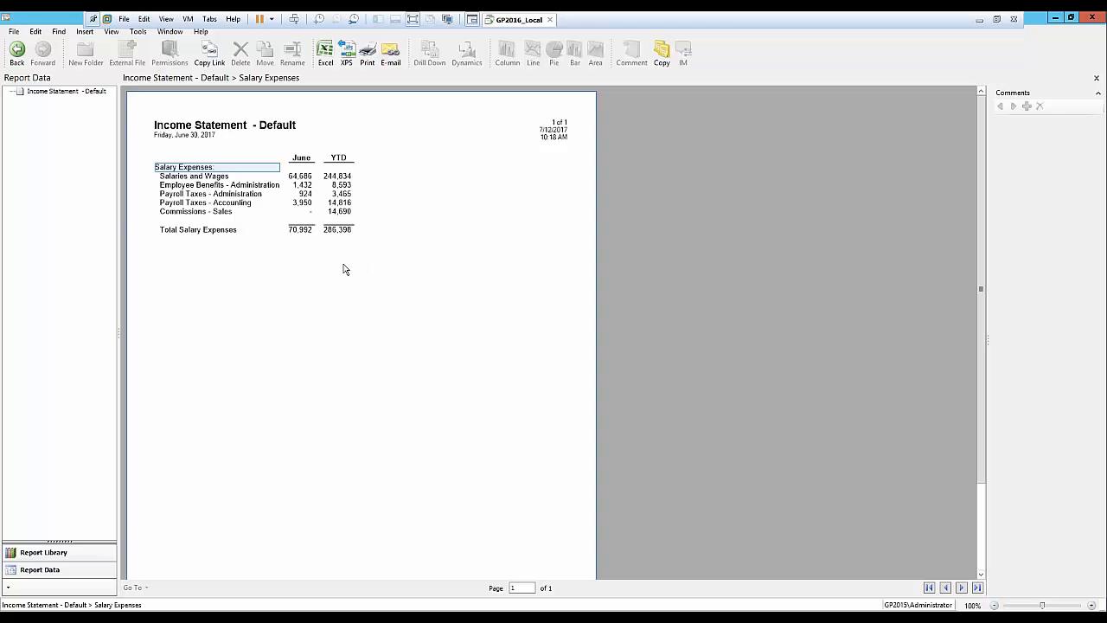
{"action": "left_click", "coordinate": [295, 179]}
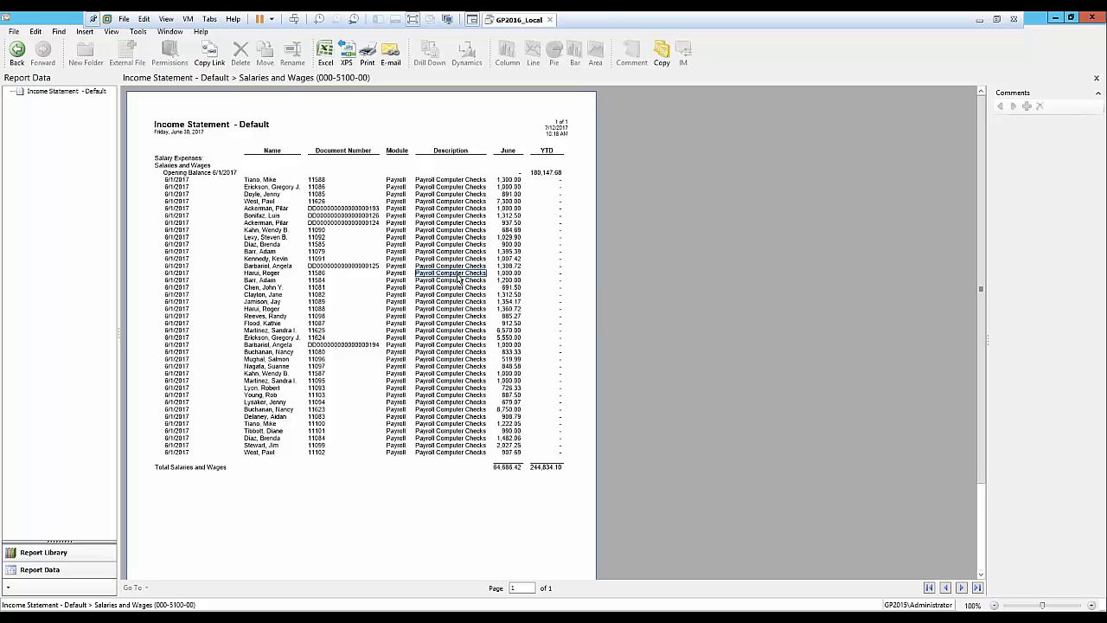
{"action": "left_click", "coordinate": [17, 52]}
{"action": "left_click", "coordinate": [17, 52]}
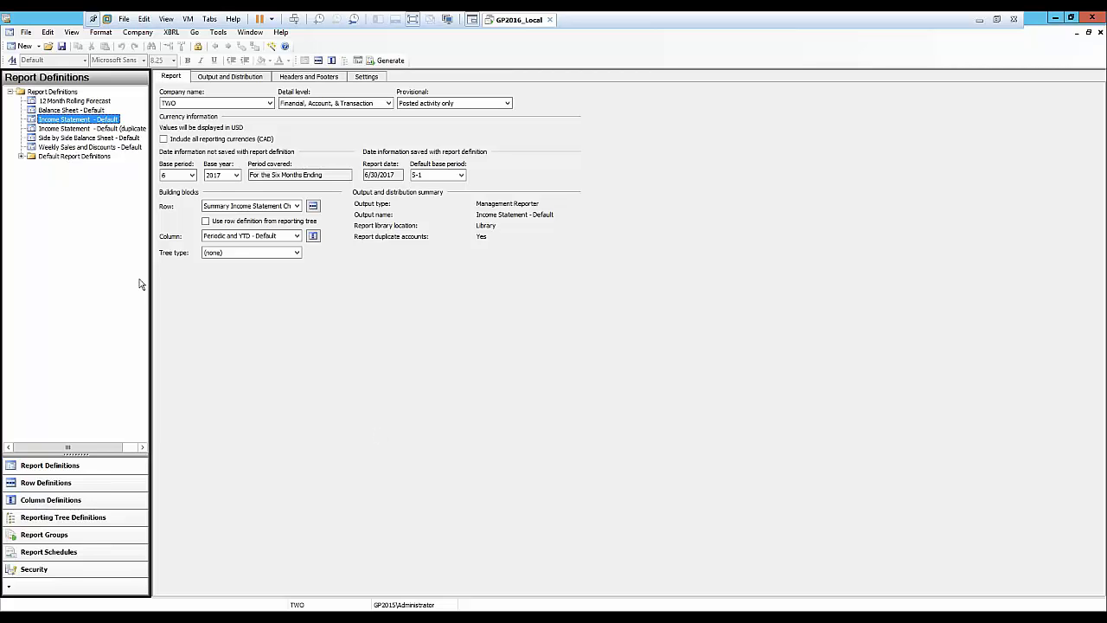
Open the Weekly Sales and Discounts - Default report definition.
{"action": "left_click", "coordinate": [73, 149]}
{"action": "left_click", "coordinate": [520, 360]}
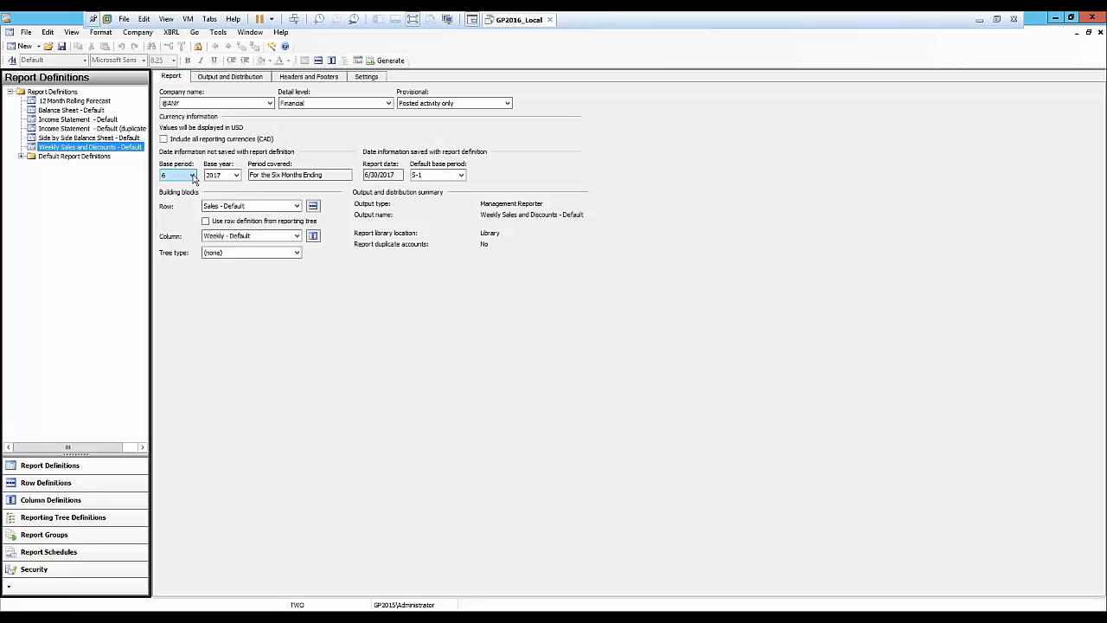
Set the Weekly Sales and Discounts report's base period to 1 and generate the report.
{"action": "left_click", "coordinate": [192, 176]}
{"action": "left_click", "coordinate": [173, 185]}
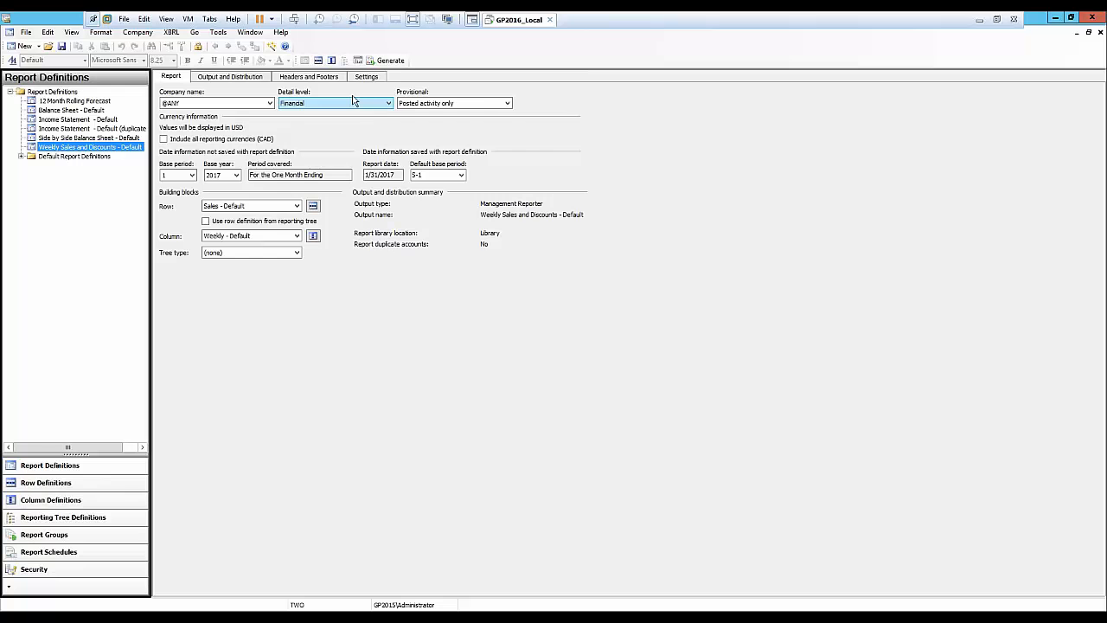
{"action": "left_click", "coordinate": [359, 61]}
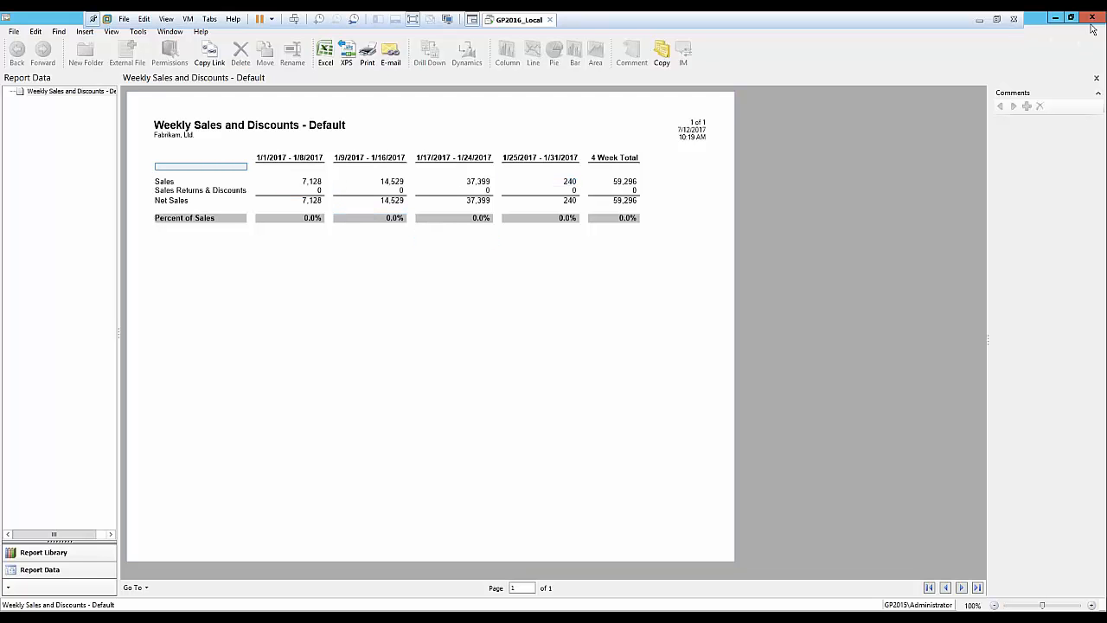
Open the report's Weekly column definition and examine each column's start and end dates, then close it.
{"action": "left_click", "coordinate": [1054, 19]}
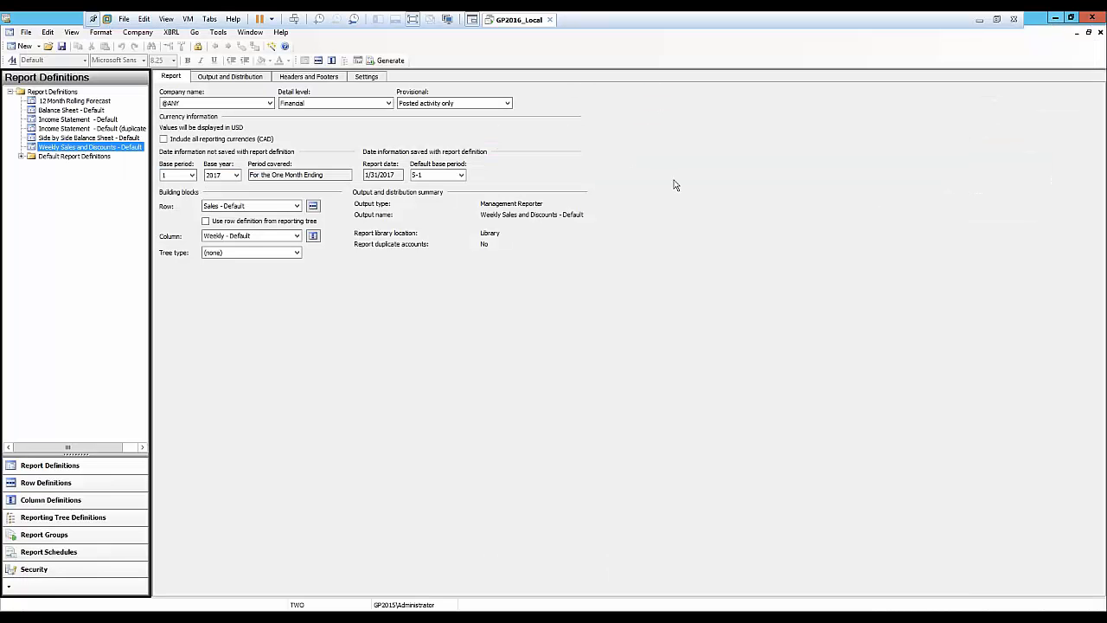
{"action": "left_click", "coordinate": [313, 236]}
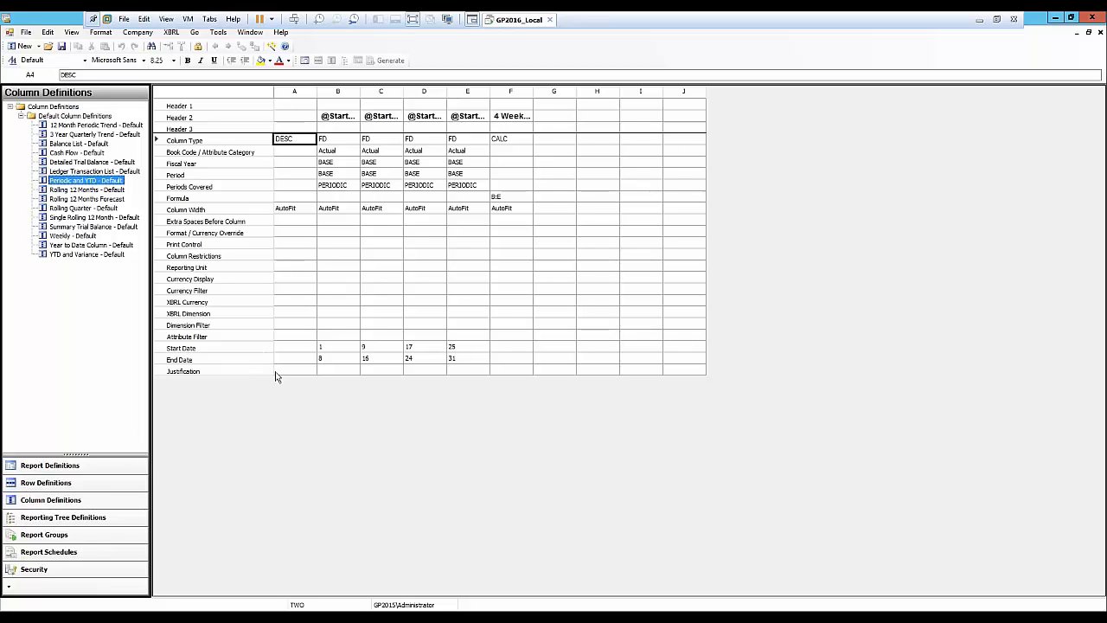
{"action": "left_click", "coordinate": [341, 348]}
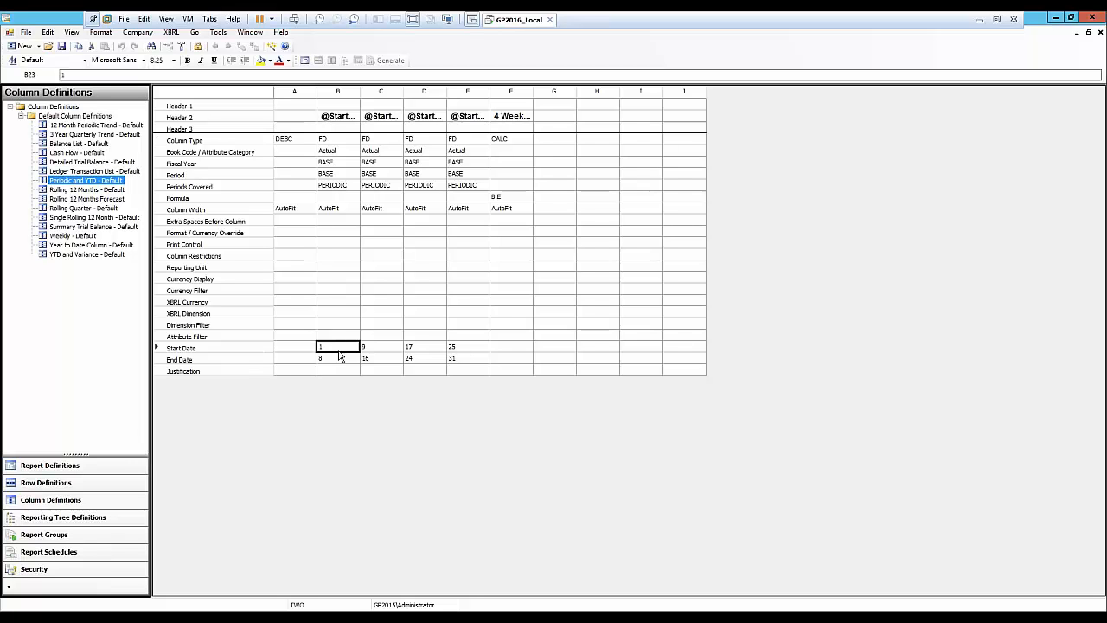
{"action": "left_click", "coordinate": [342, 362]}
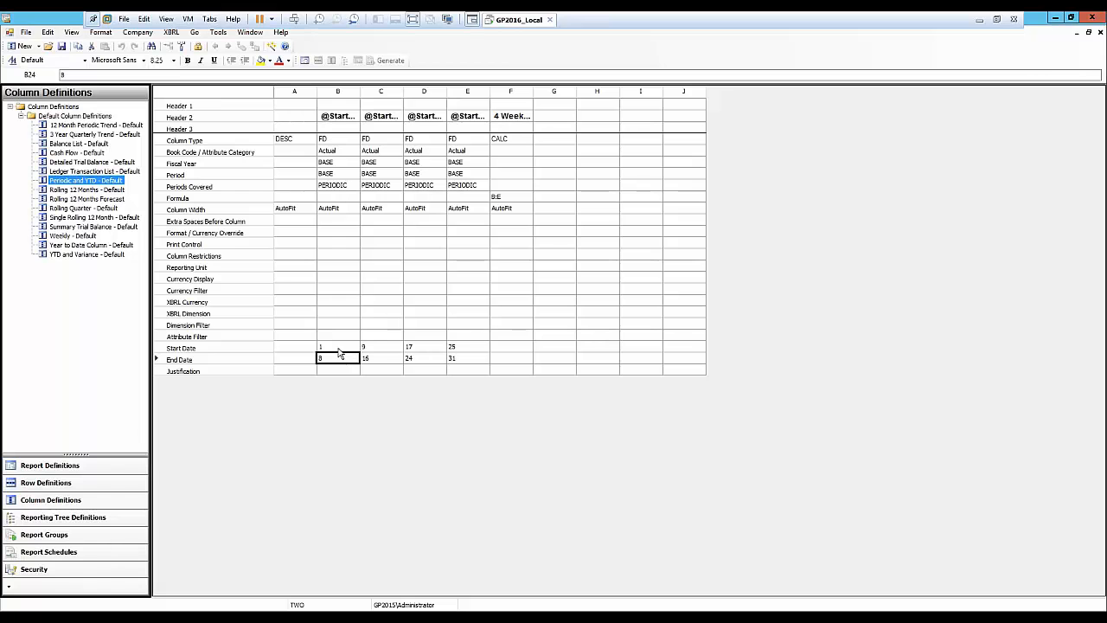
{"action": "left_click", "coordinate": [338, 349]}
{"action": "left_click", "coordinate": [337, 360]}
{"action": "left_click", "coordinate": [332, 349]}
{"action": "left_click", "coordinate": [328, 360]}
{"action": "left_click", "coordinate": [381, 354]}
{"action": "left_click", "coordinate": [380, 360]}
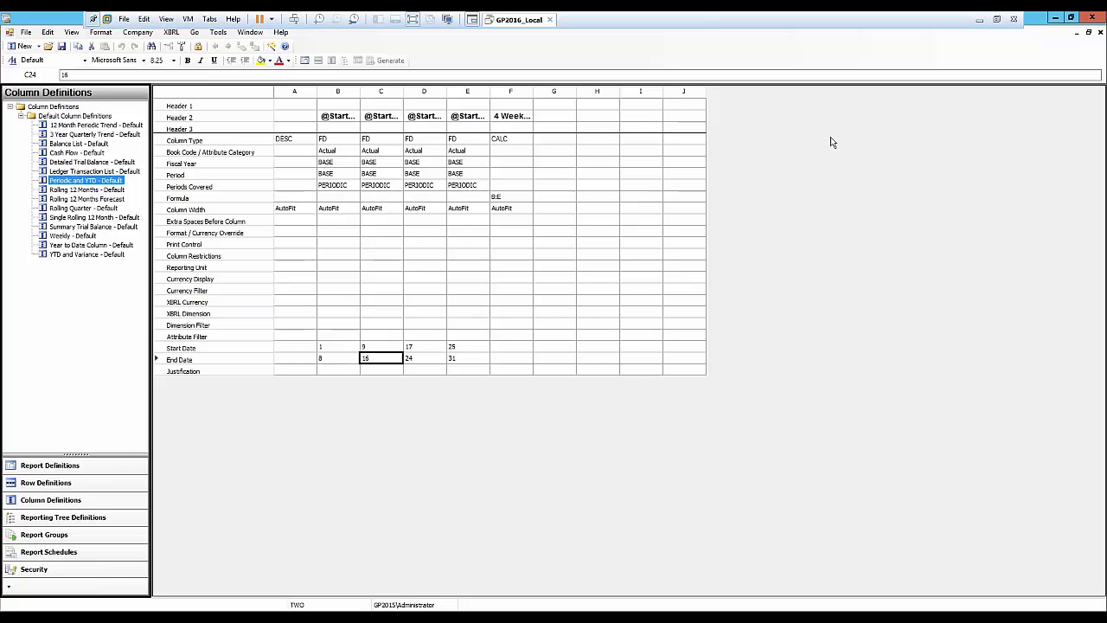
{"action": "left_click", "coordinate": [1100, 32]}
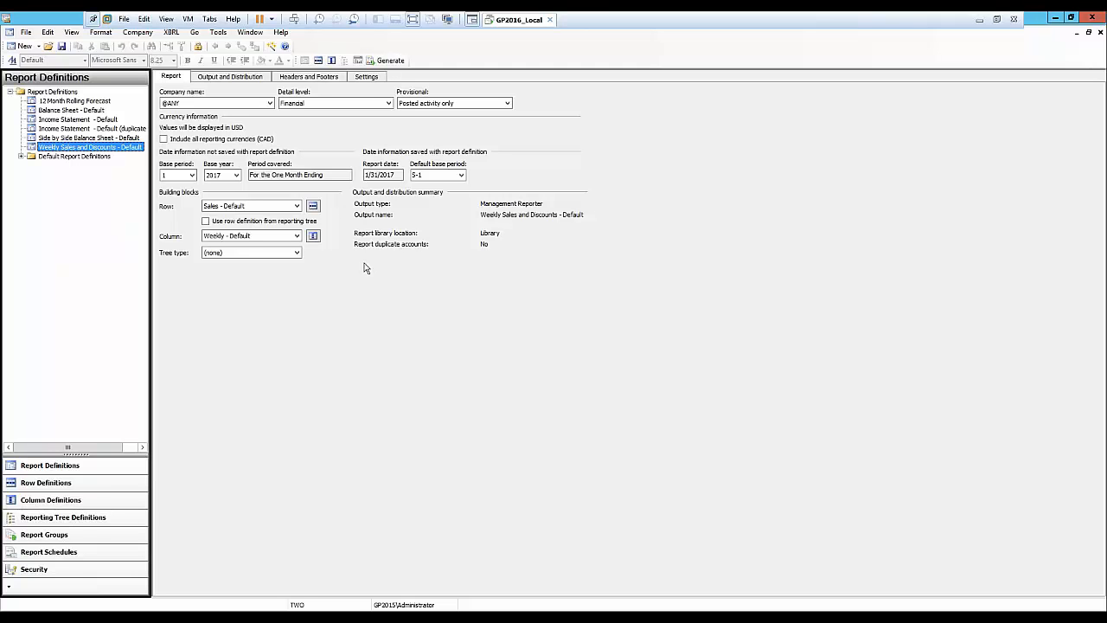
Select the 12 Month Rolling Forecast report definition, set its base period to 4, and view the report in the browser.
{"action": "left_click", "coordinate": [78, 102]}
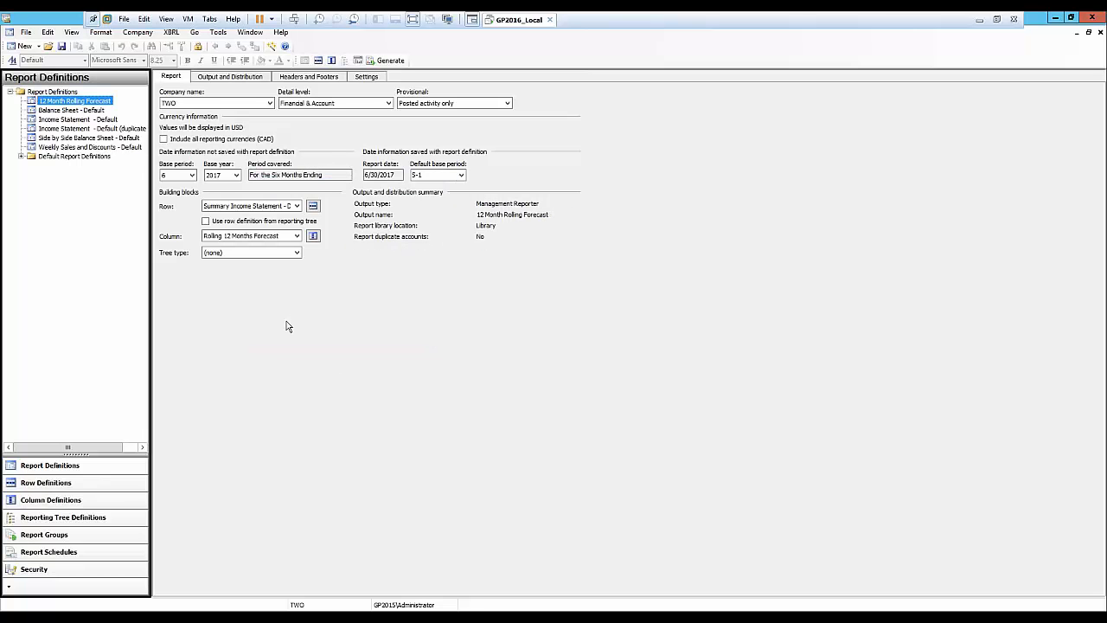
{"action": "left_click", "coordinate": [182, 177]}
{"action": "left_click", "coordinate": [182, 209]}
{"action": "mouse_move", "coordinate": [207, 605]}
{"action": "left_click", "coordinate": [246, 563]}
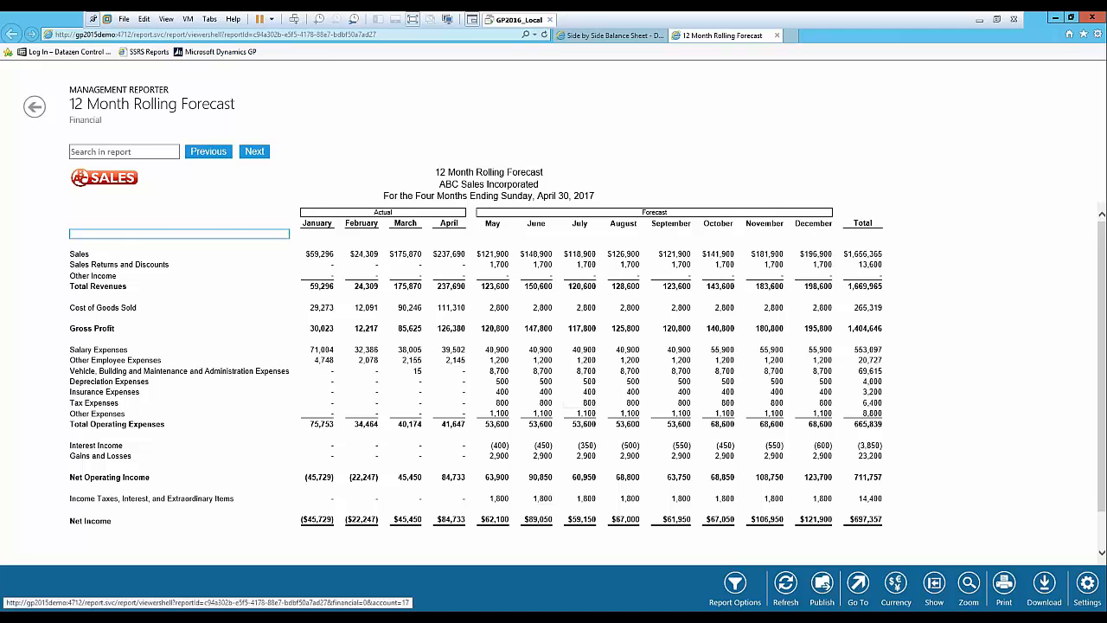
Open the Rolling 12 Months Forecast column definition and examine the print control conditions and periods of its columns.
{"action": "left_click", "coordinate": [1055, 18]}
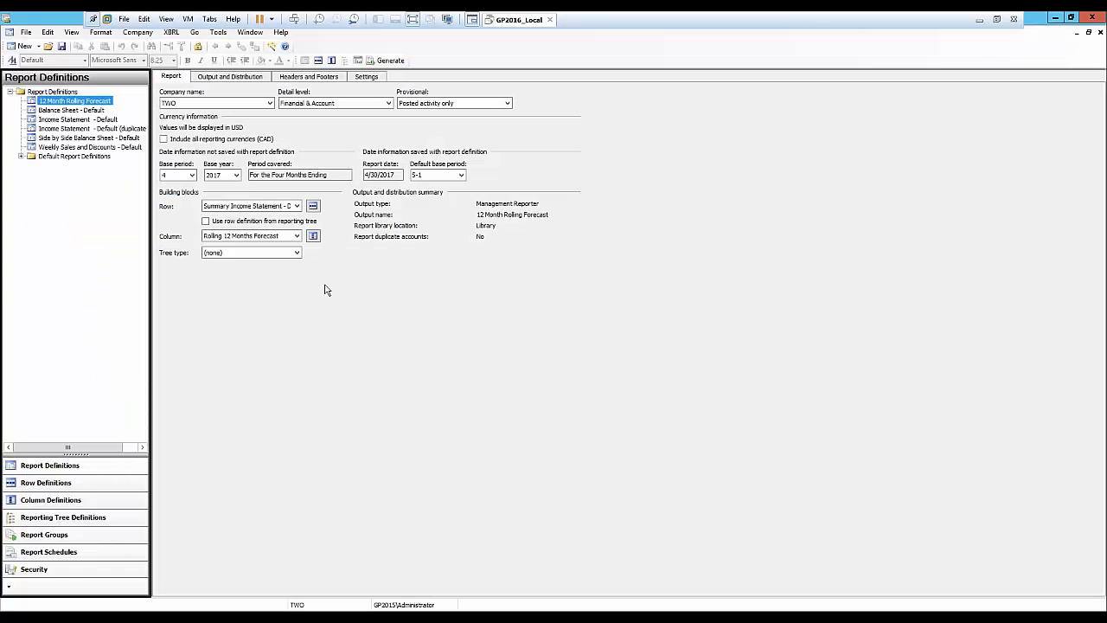
{"action": "left_click", "coordinate": [314, 236]}
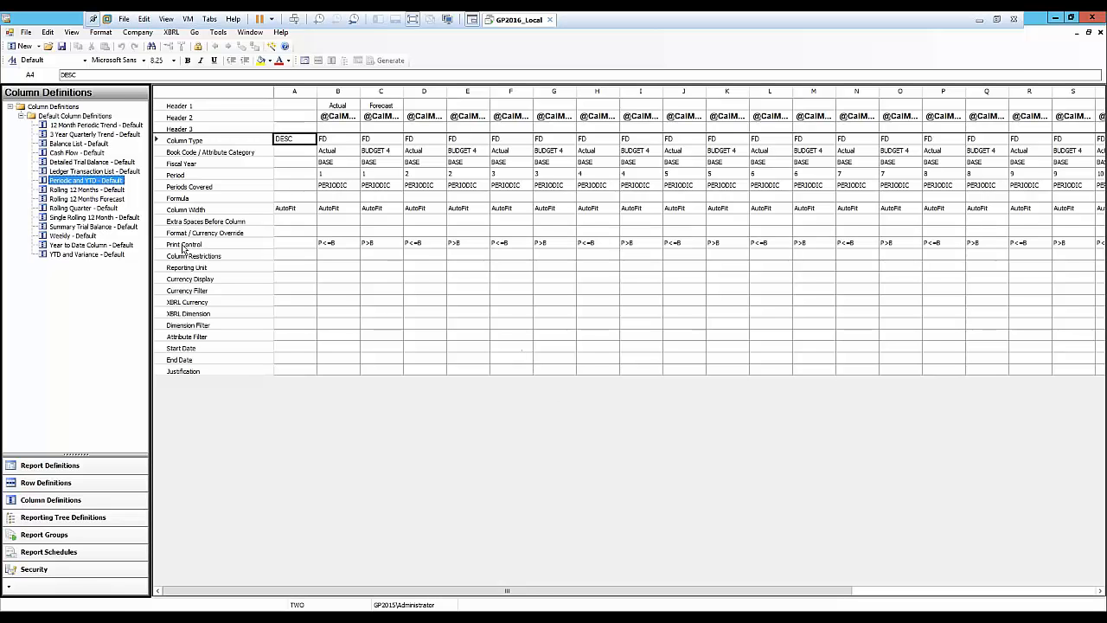
{"action": "left_click", "coordinate": [350, 245]}
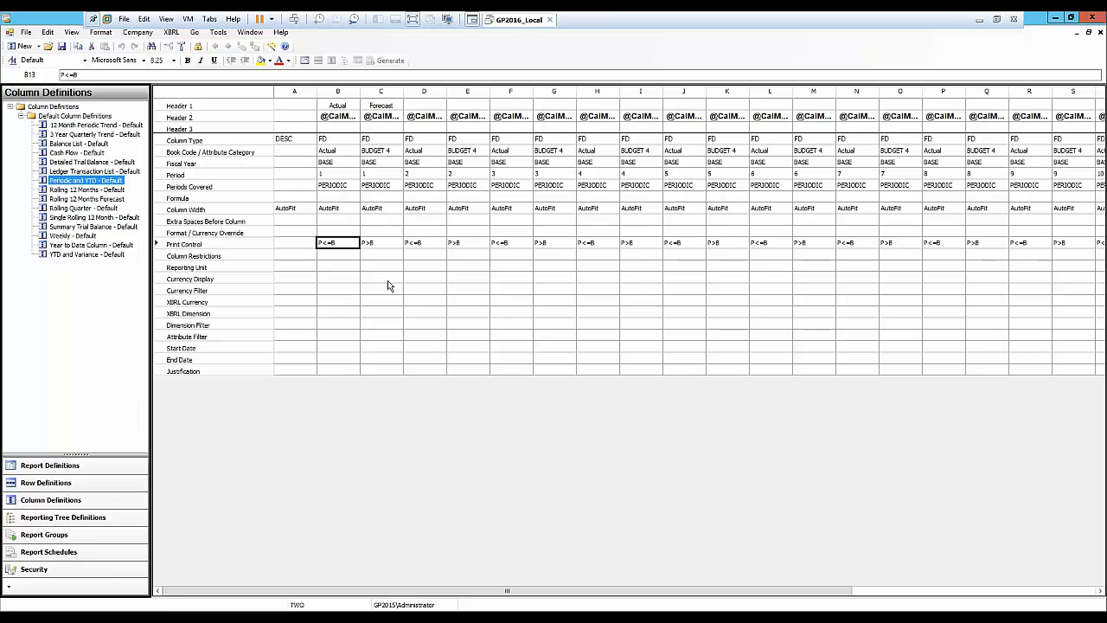
{"action": "left_click", "coordinate": [353, 243]}
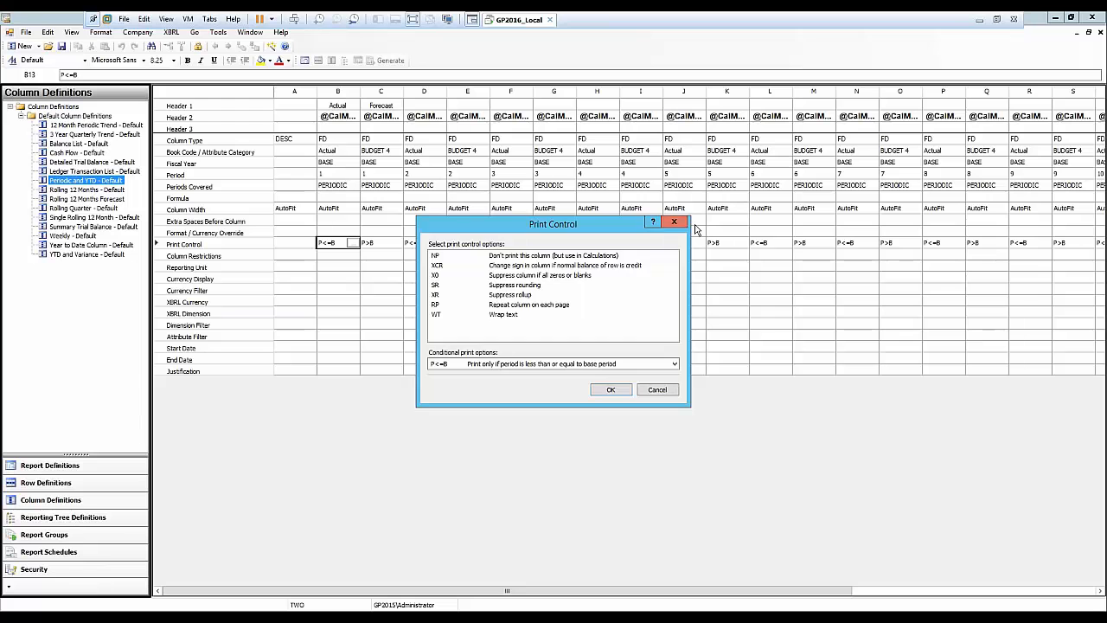
{"action": "left_click", "coordinate": [676, 224]}
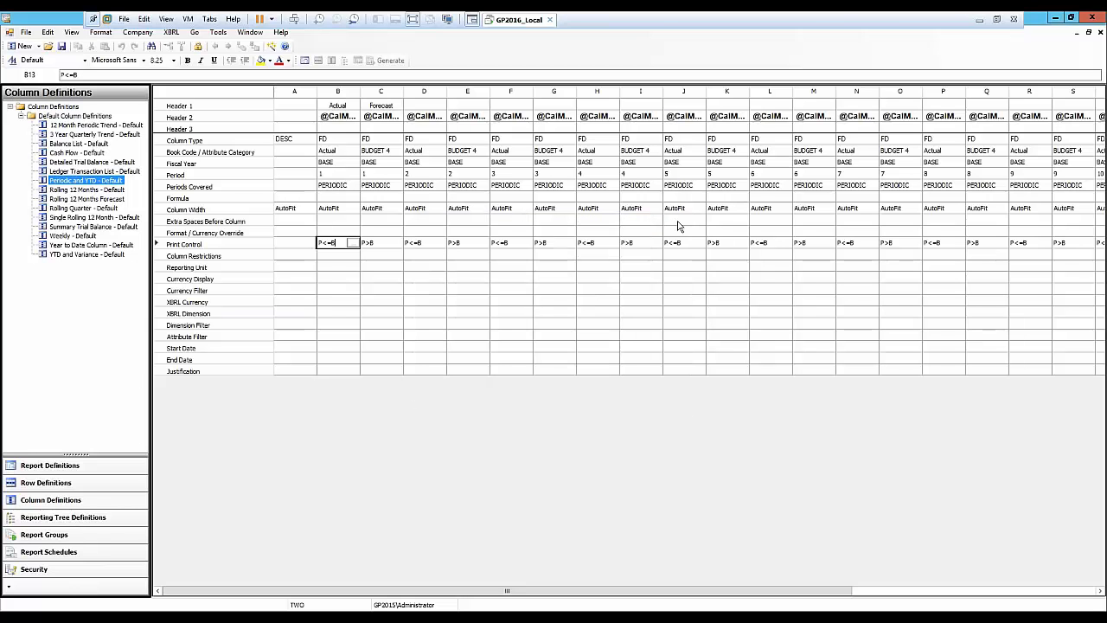
{"action": "left_click", "coordinate": [332, 269]}
{"action": "left_click", "coordinate": [329, 175]}
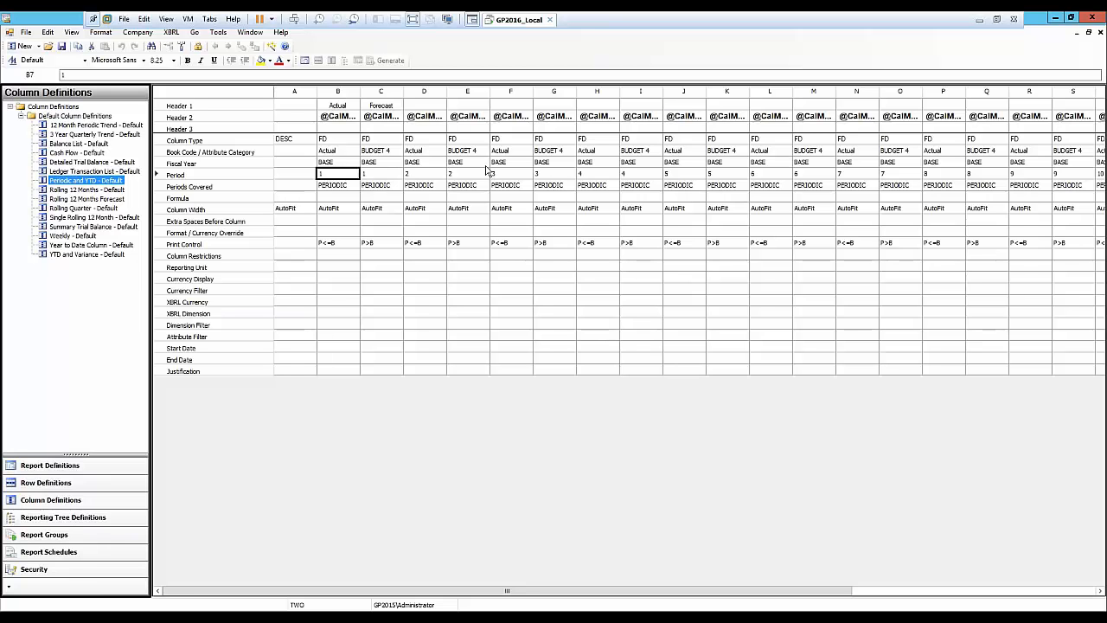
{"action": "left_click_drag", "start_coordinate": [680, 591], "coordinate": [1005, 591]}
{"action": "left_click_drag", "start_coordinate": [798, 590], "coordinate": [531, 573]}
{"action": "double_click", "coordinate": [372, 247]}
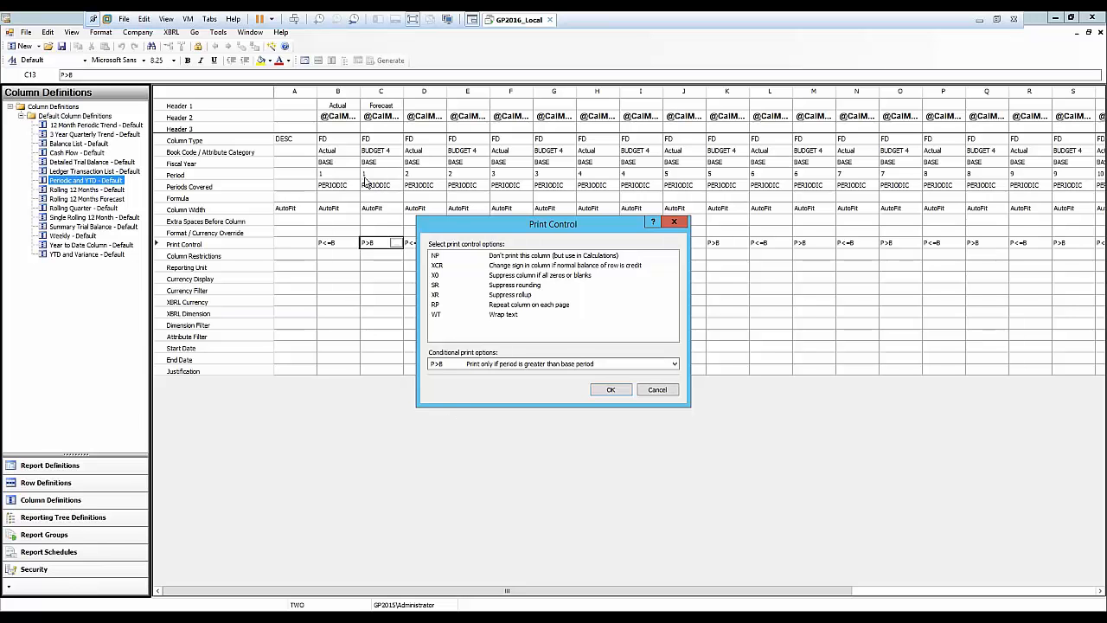
{"action": "left_click", "coordinate": [657, 390]}
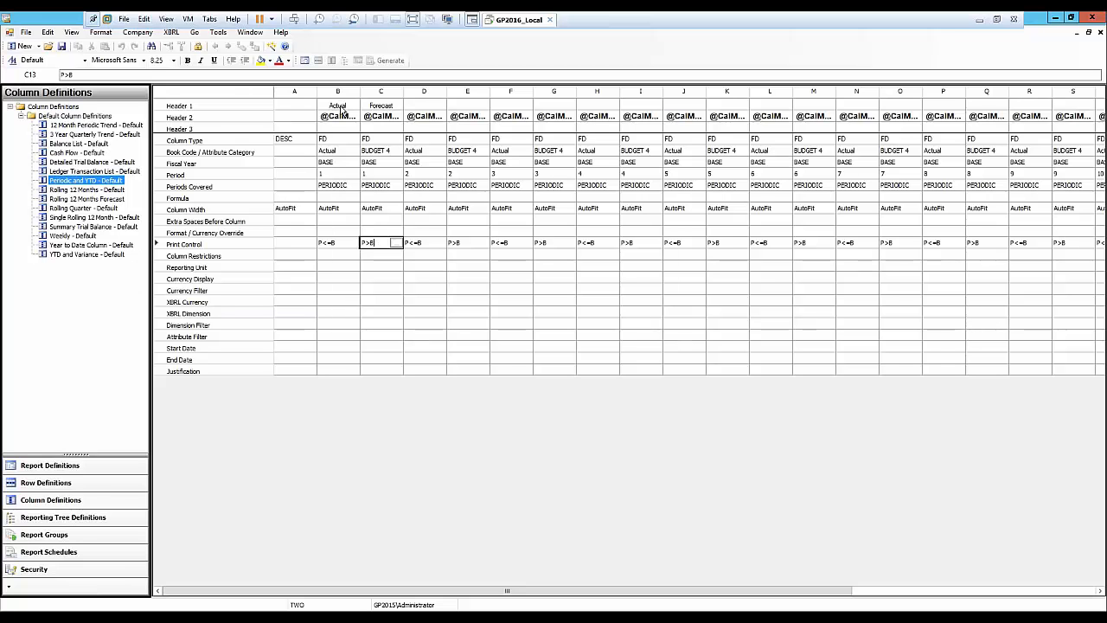
Compare against the 12 Month Rolling Forecast report shown in the browser.
{"action": "mouse_move", "coordinate": [190, 616]}
{"action": "left_click", "coordinate": [218, 588]}
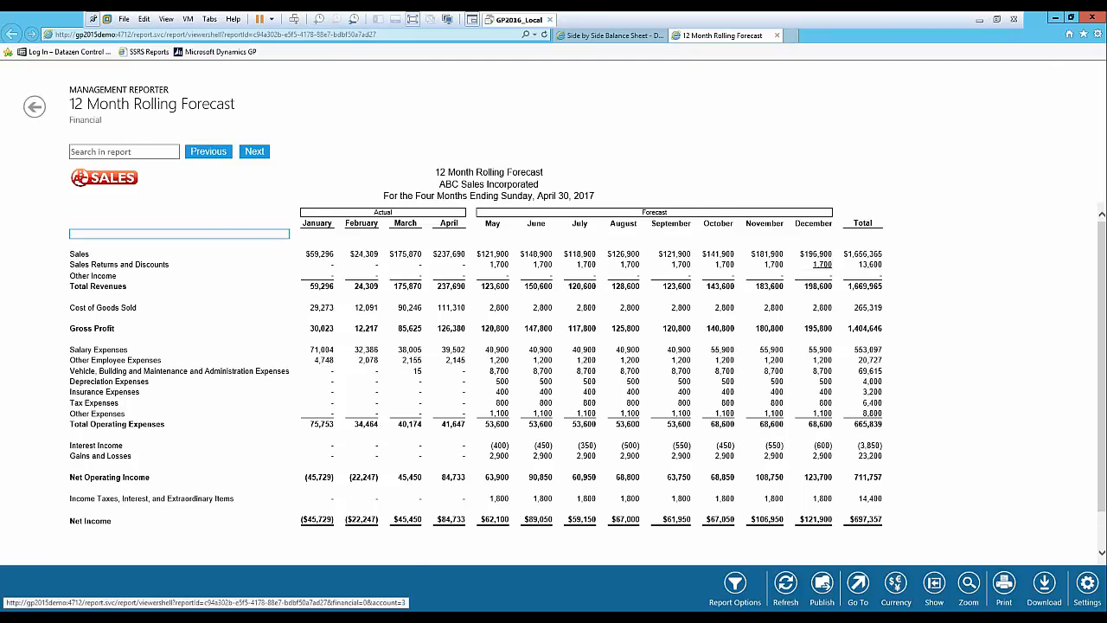
{"action": "left_click", "coordinate": [1057, 18]}
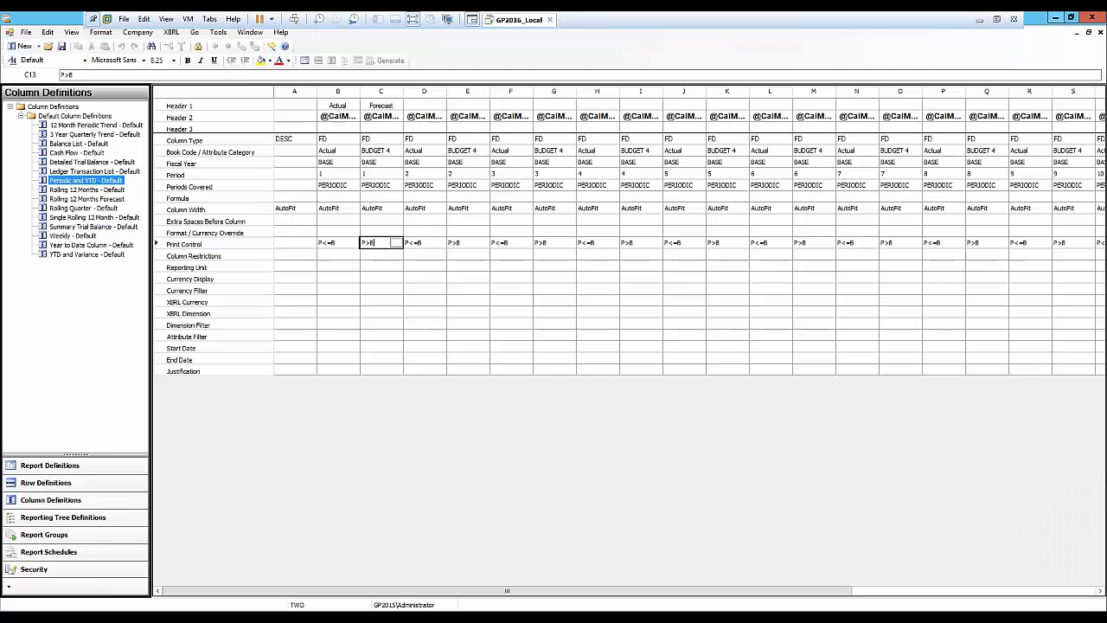
Examine the Actual and Forecast column header spread settings across the columns, then close the column definition.
{"action": "double_click", "coordinate": [338, 105]}
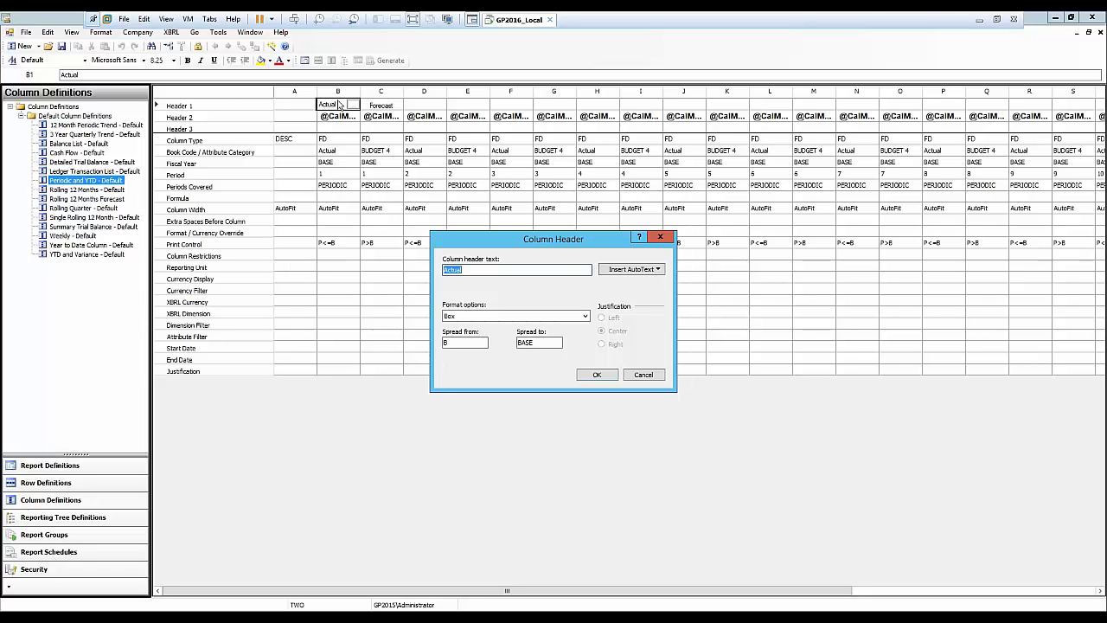
{"action": "left_click", "coordinate": [597, 373]}
{"action": "left_click", "coordinate": [373, 106]}
{"action": "double_click", "coordinate": [374, 106]}
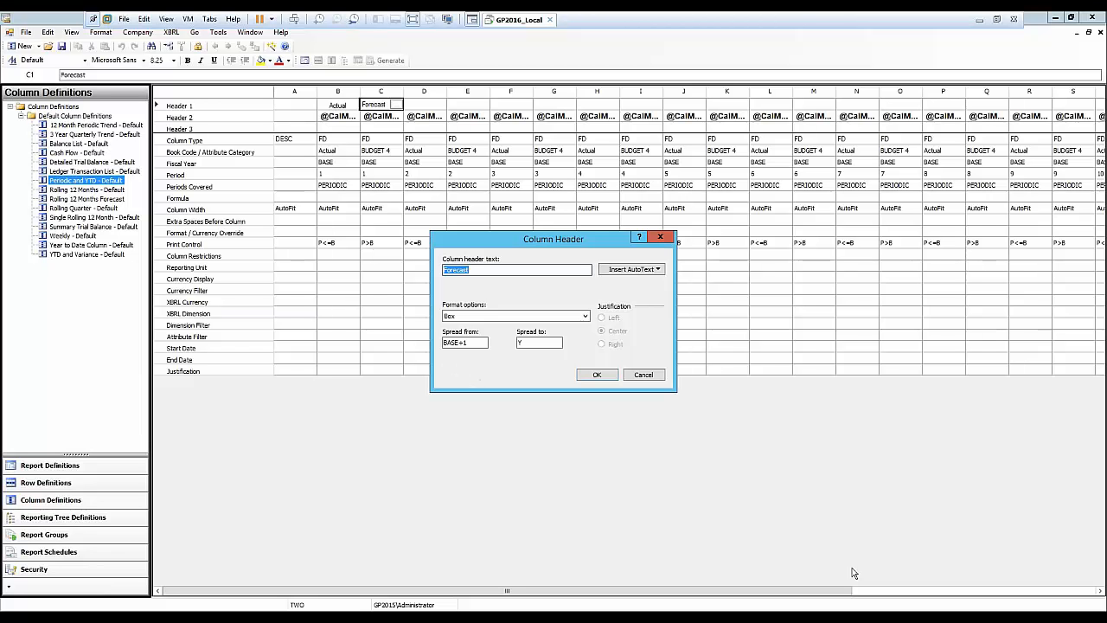
{"action": "left_click", "coordinate": [651, 378]}
{"action": "left_click_drag", "start_coordinate": [809, 594], "coordinate": [1068, 571]}
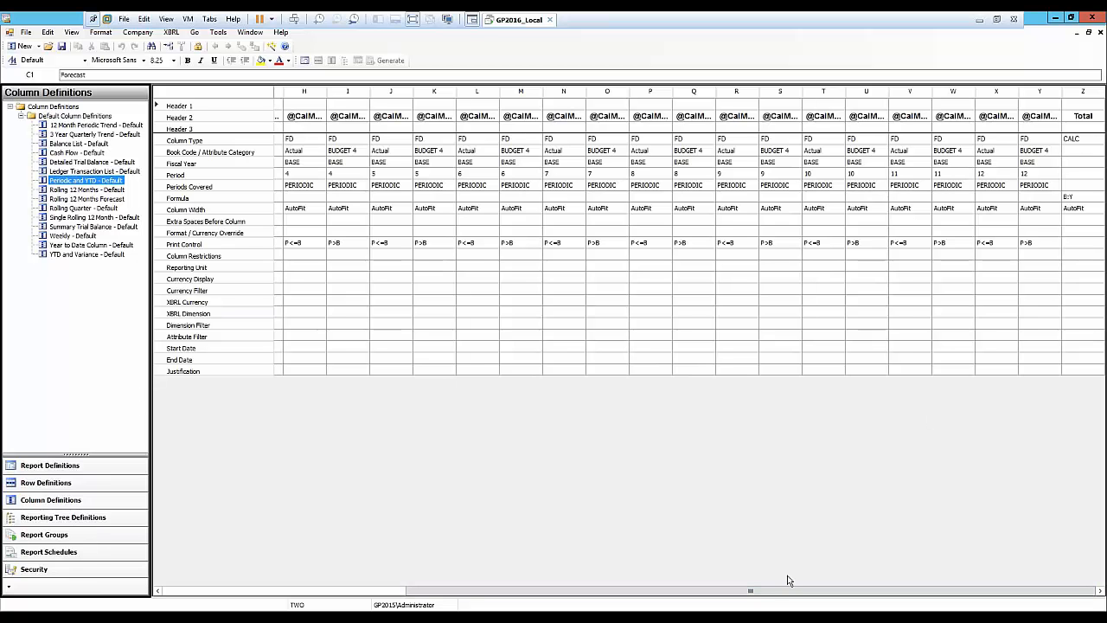
{"action": "left_click_drag", "start_coordinate": [776, 592], "coordinate": [489, 582]}
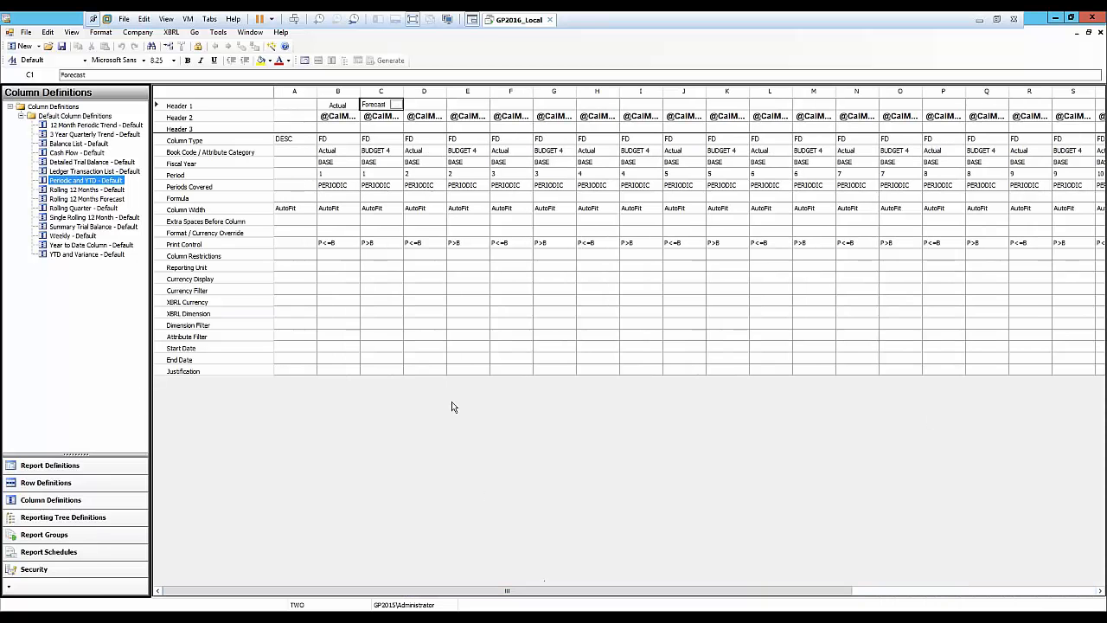
{"action": "left_click", "coordinate": [333, 129]}
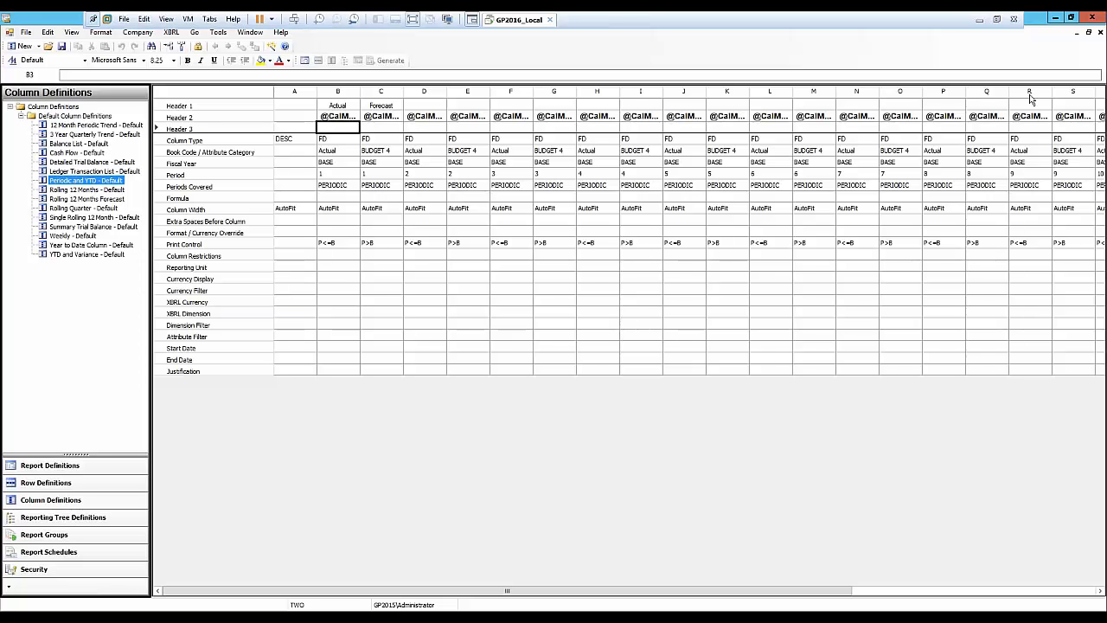
{"action": "left_click", "coordinate": [1101, 33]}
Review the 12 Month Rolling Forecast report in the browser once more.
{"action": "mouse_move", "coordinate": [297, 605]}
{"action": "left_click", "coordinate": [252, 567]}
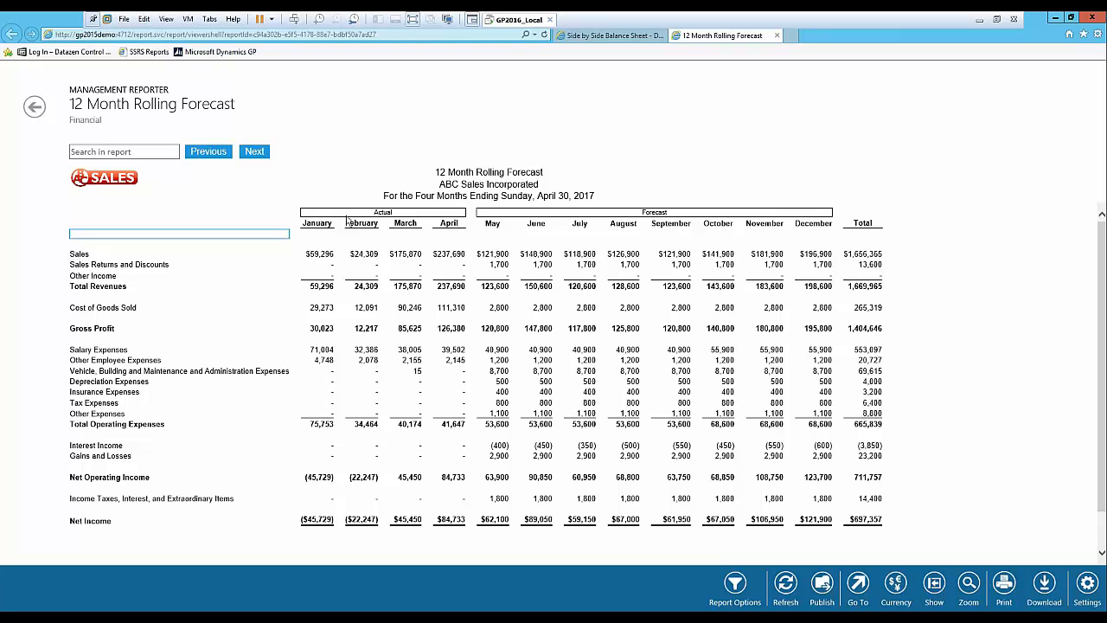
{"action": "left_click", "coordinate": [1055, 20]}
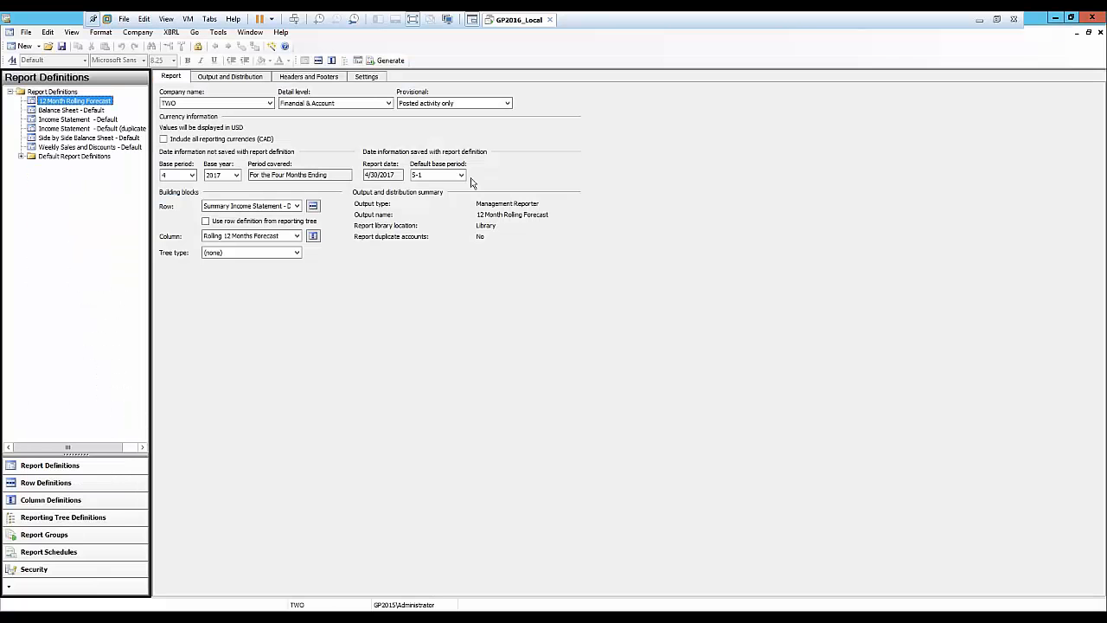
Open the Options dialog to review the user preferences and default settings, then close it.
{"action": "left_click", "coordinate": [218, 32]}
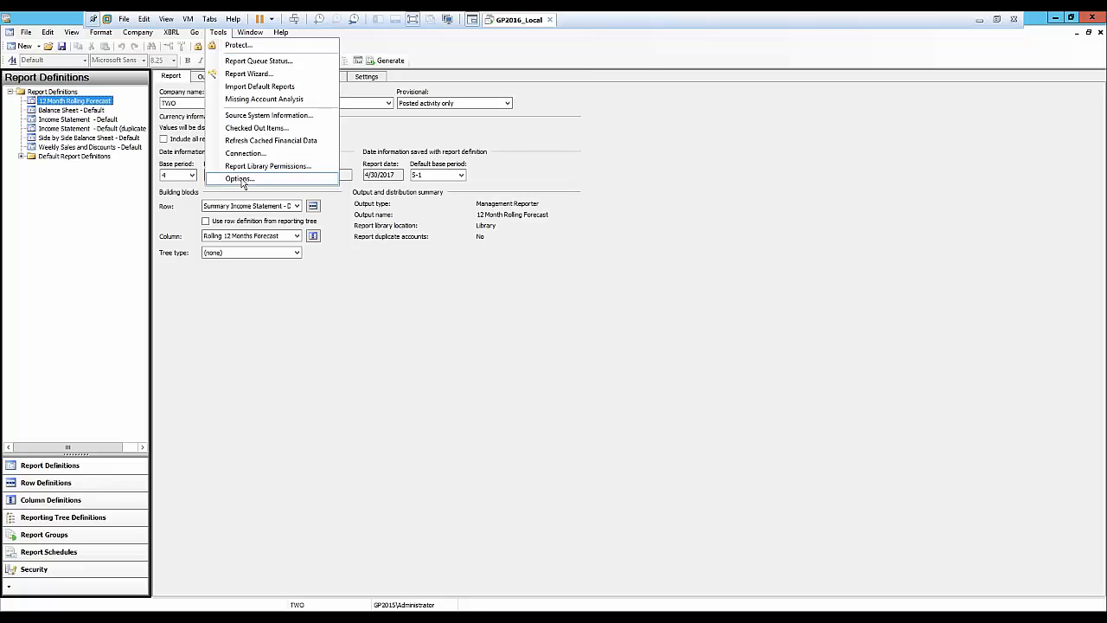
{"action": "left_click", "coordinate": [240, 179]}
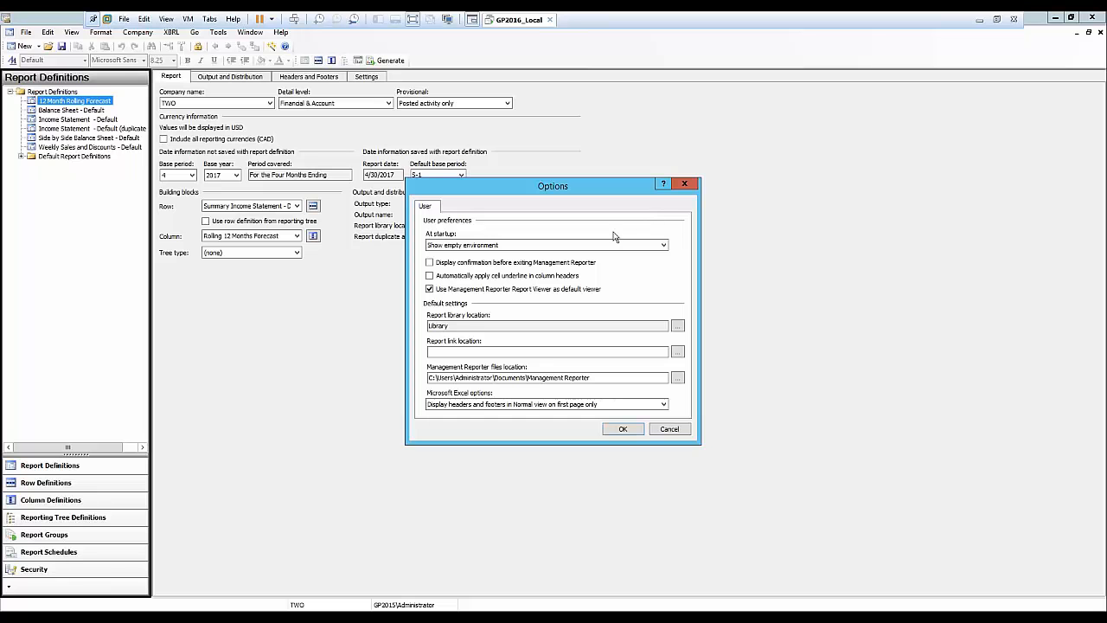
{"action": "left_click", "coordinate": [683, 185]}
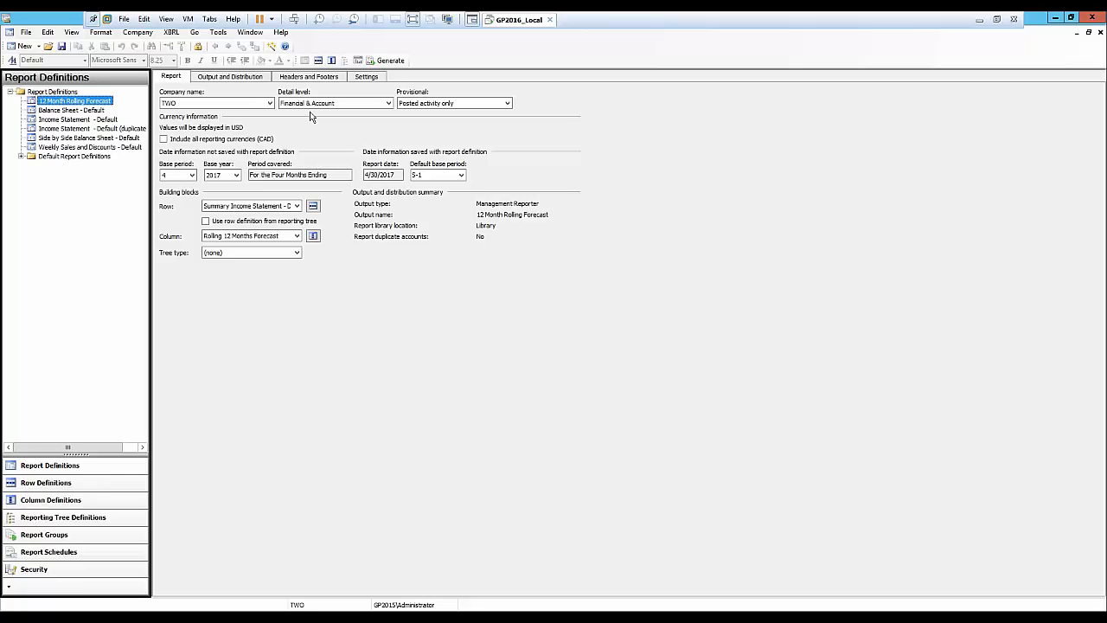
Open the report's additional settings and review the account and transaction detail options, then cancel.
{"action": "left_click", "coordinate": [364, 78]}
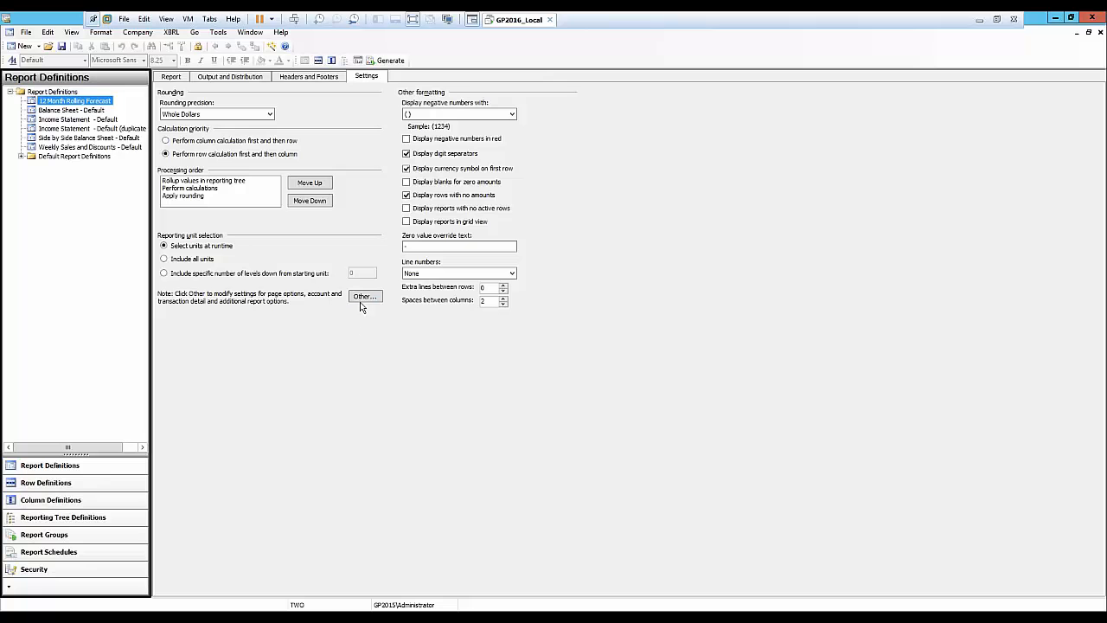
{"action": "left_click", "coordinate": [362, 297]}
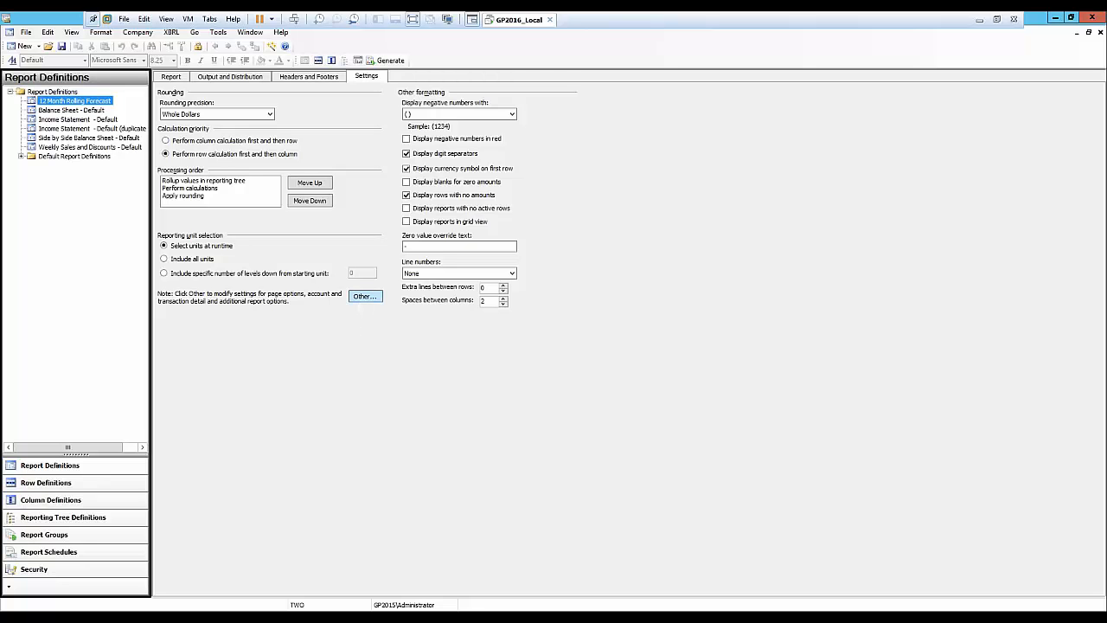
{"action": "left_click", "coordinate": [440, 212]}
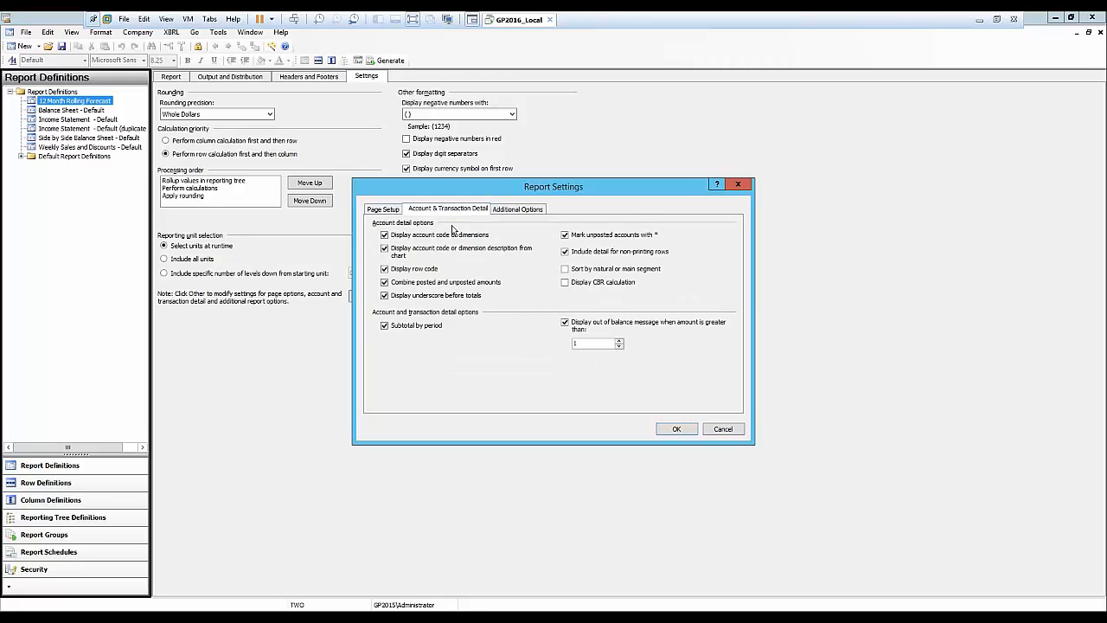
{"action": "left_click", "coordinate": [565, 270]}
{"action": "left_click", "coordinate": [723, 431]}
Switch to the Side by Side Balance Sheet - Default report in the browser.
{"action": "left_click", "coordinate": [189, 615]}
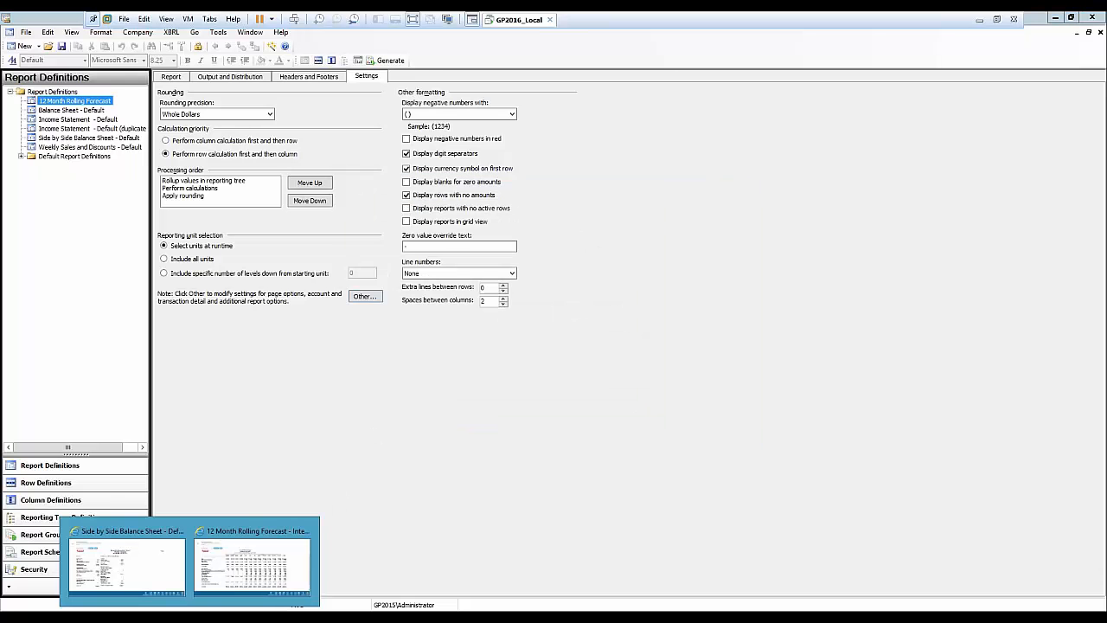
{"action": "left_click", "coordinate": [128, 562]}
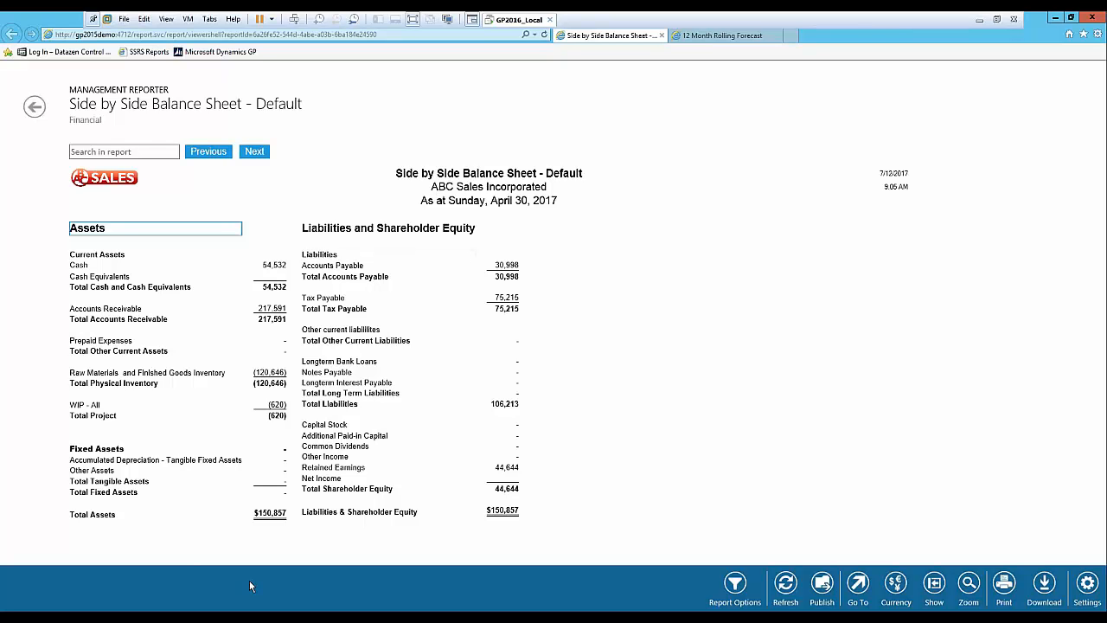
{"action": "mouse_move", "coordinate": [297, 615]}
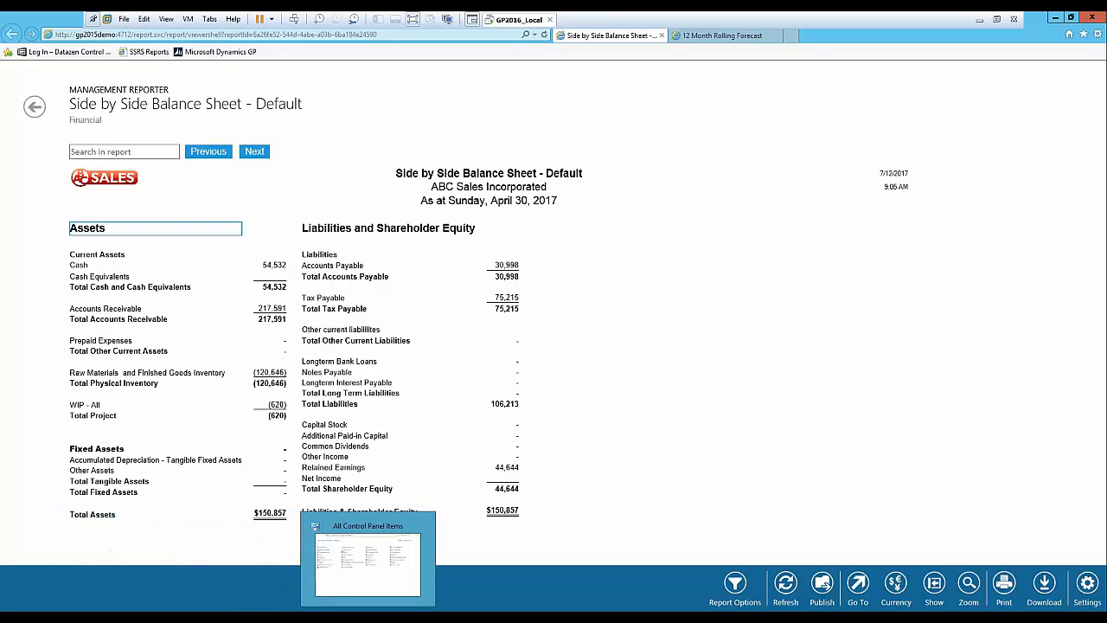
Return to the report designer and review the 12 Month Rolling Forecast's output and distribution and headers and footers settings.
{"action": "left_click", "coordinate": [368, 569]}
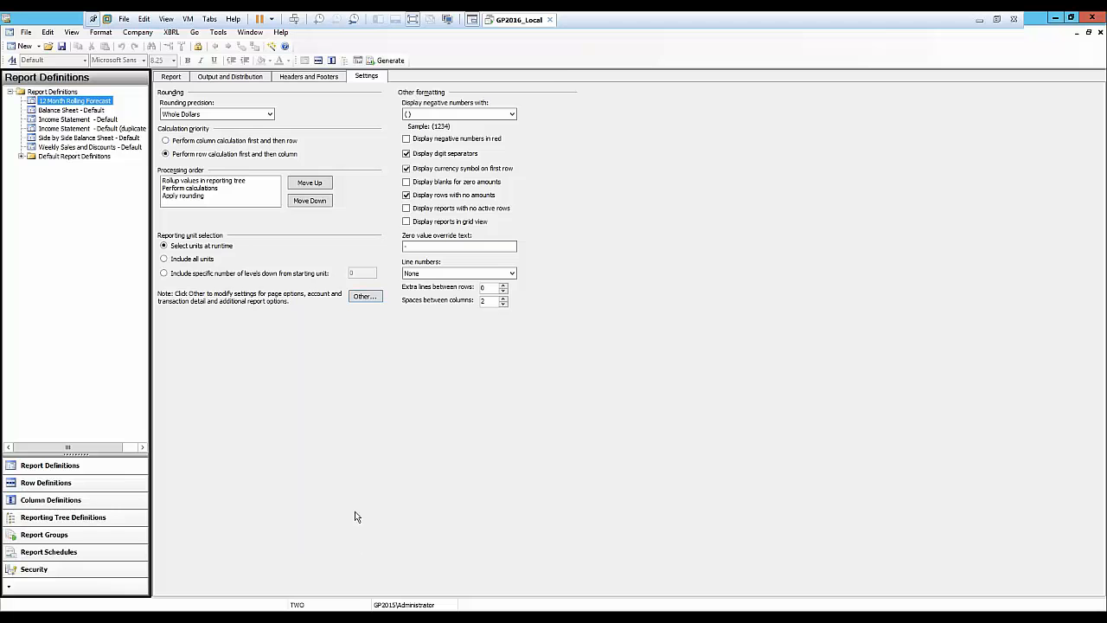
{"action": "left_click", "coordinate": [244, 79]}
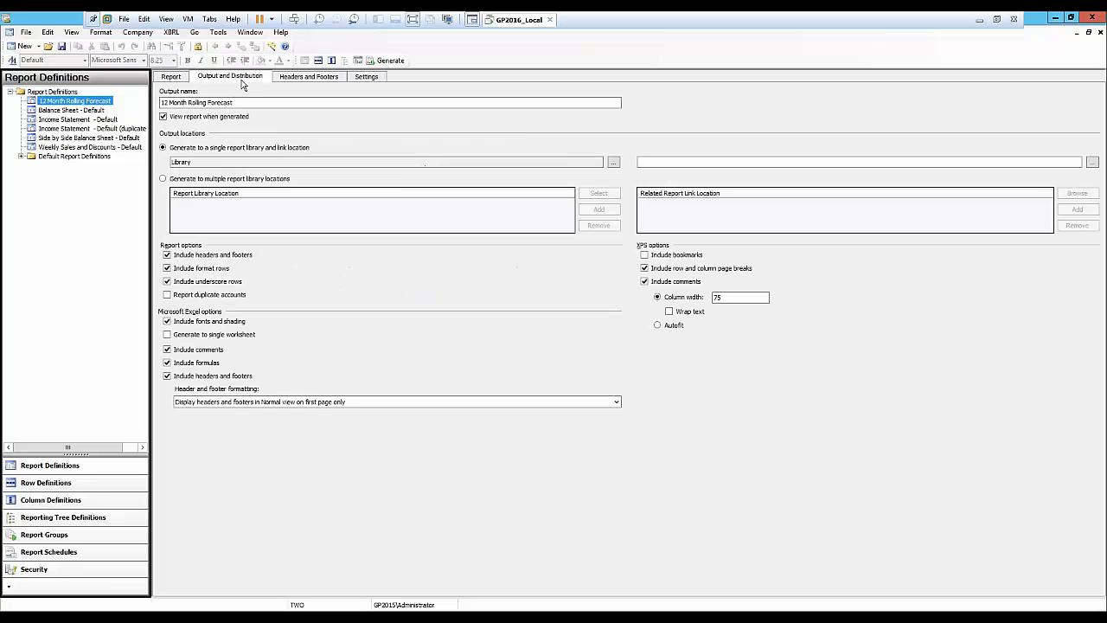
{"action": "left_click", "coordinate": [294, 78]}
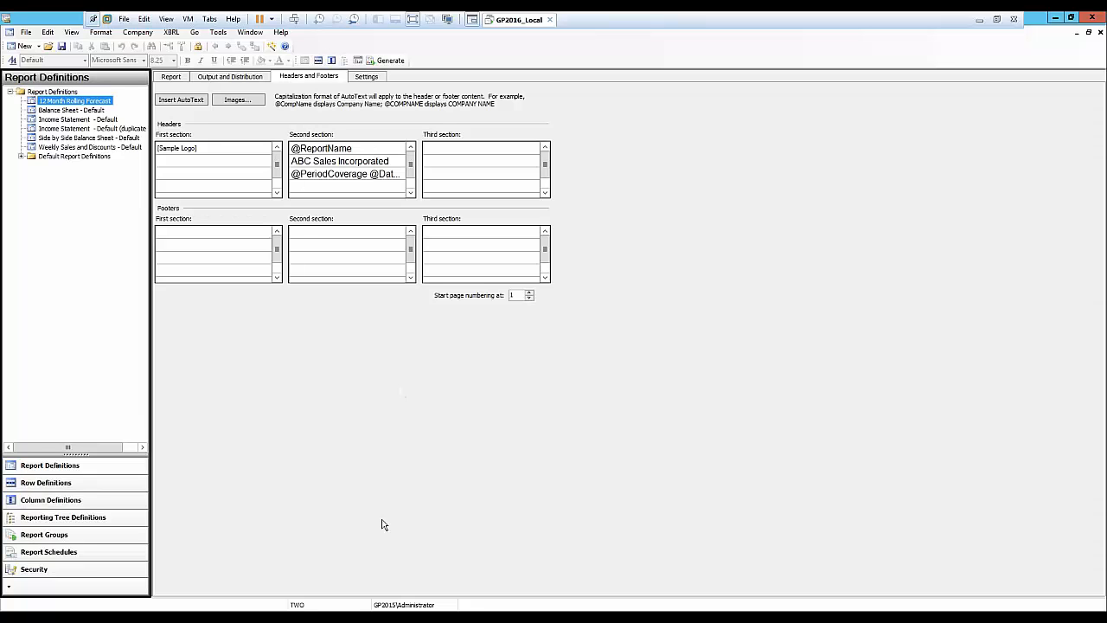
In Control Panel's Region settings, set the long date format to d MMMM, yyyy, apply it, and close Control Panel.
{"action": "left_click", "coordinate": [376, 612]}
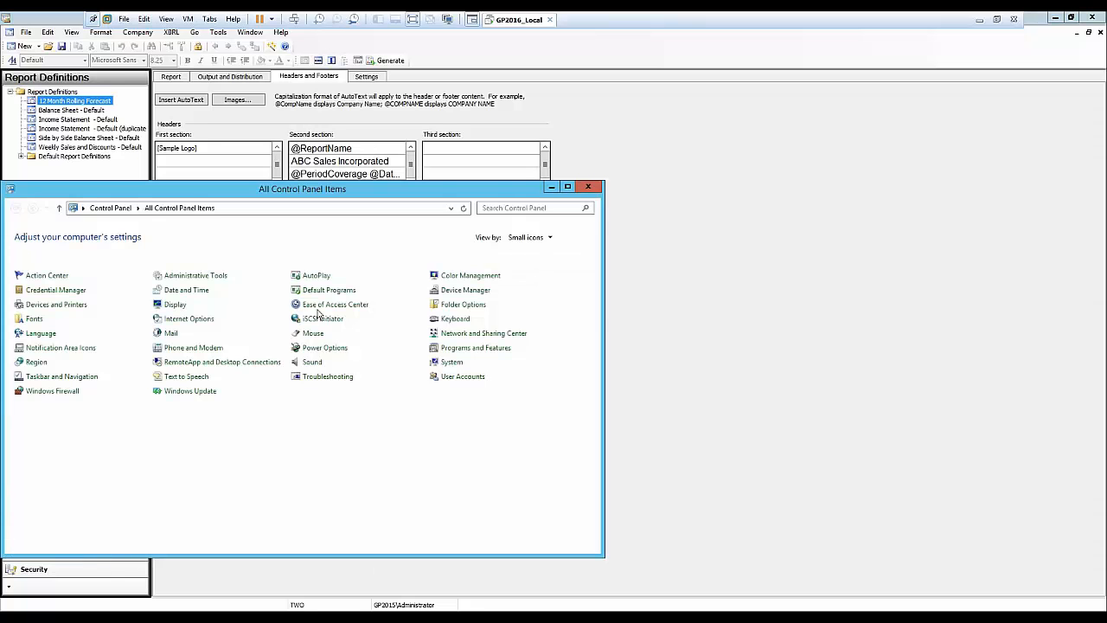
{"action": "left_click_drag", "start_coordinate": [305, 195], "coordinate": [444, 186]}
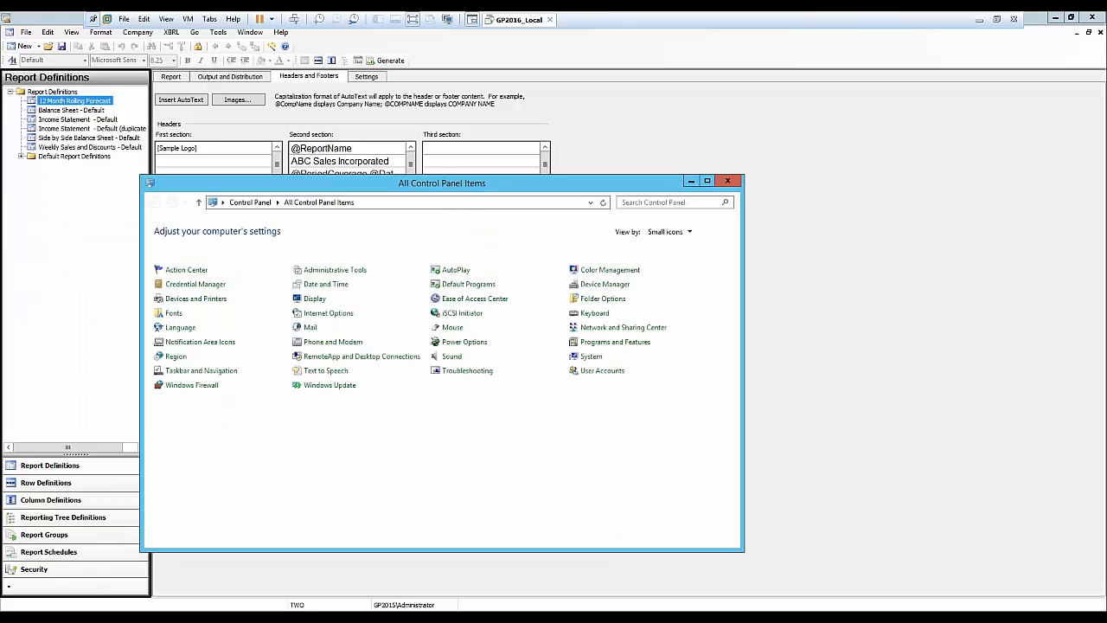
{"action": "left_click", "coordinate": [176, 356]}
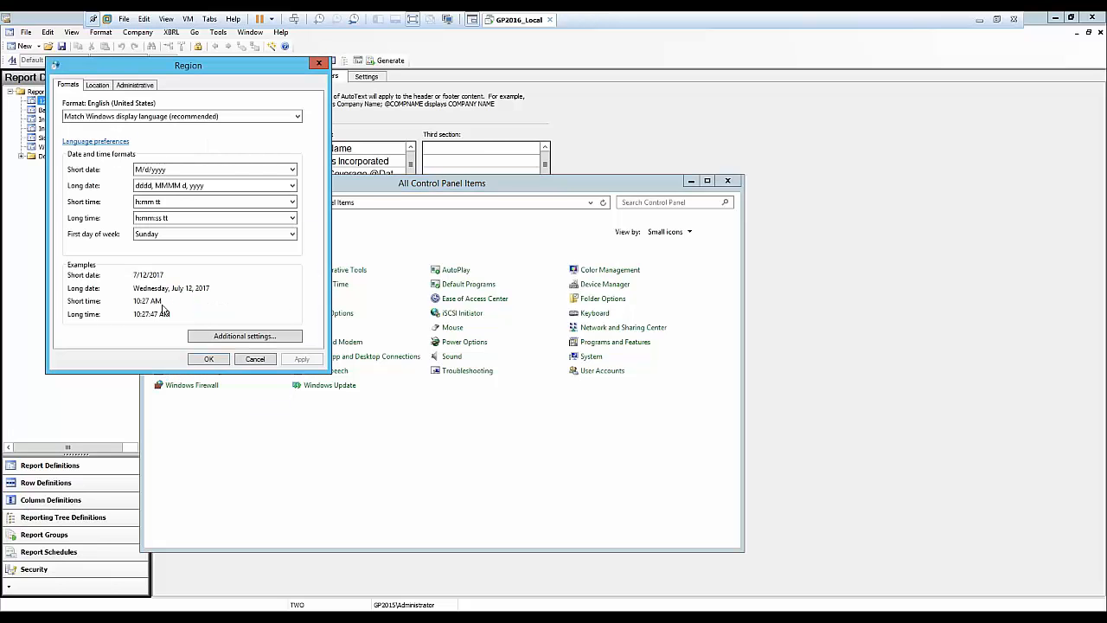
{"action": "left_click", "coordinate": [293, 186]}
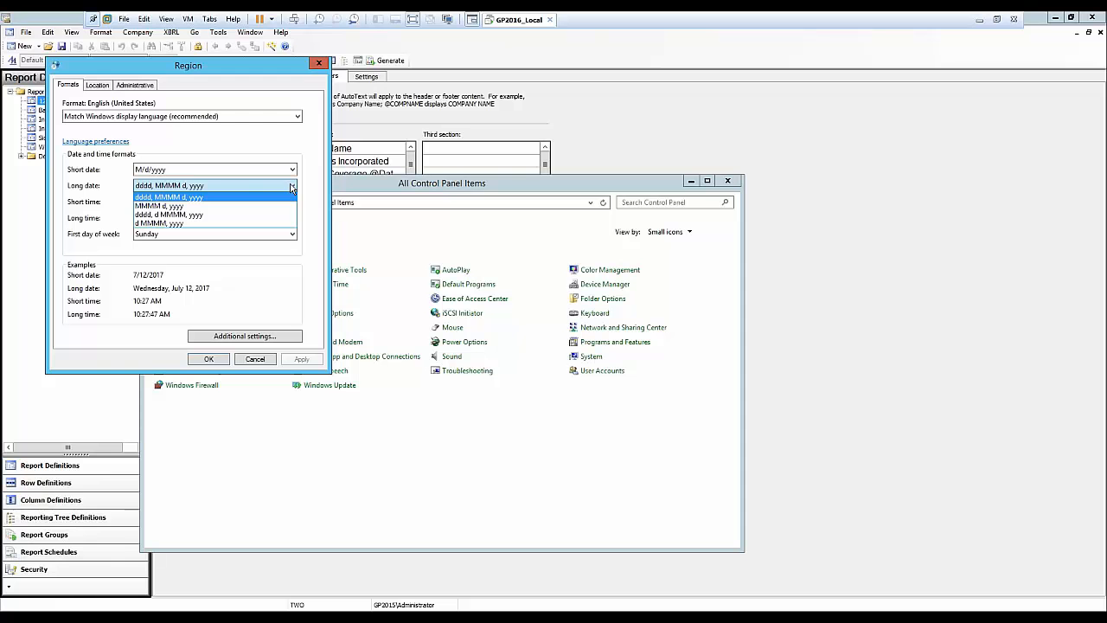
{"action": "left_click", "coordinate": [173, 226]}
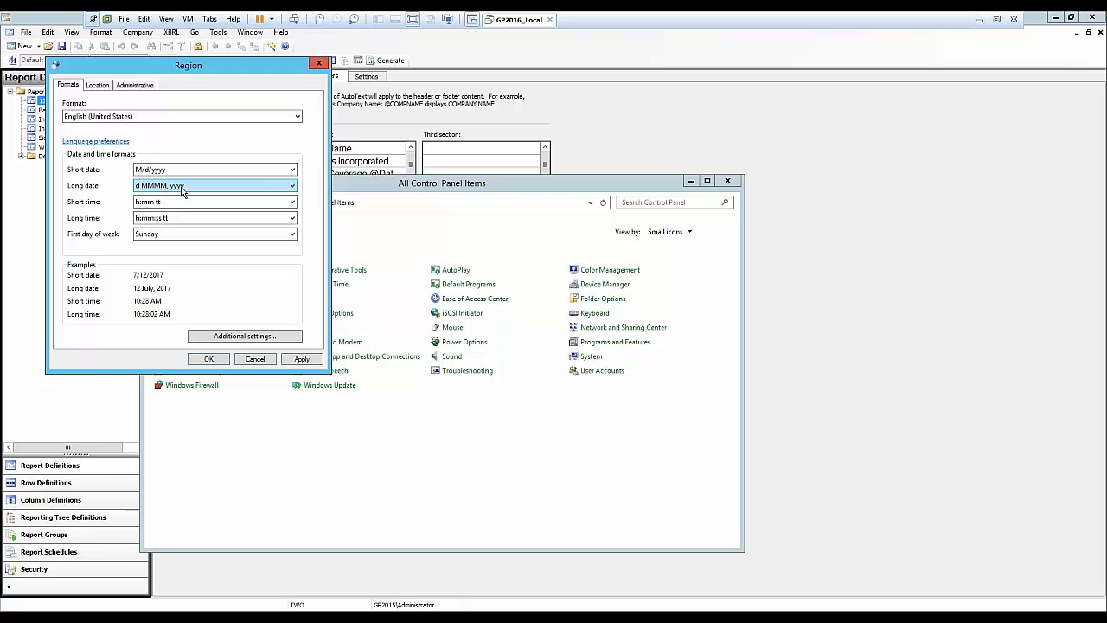
{"action": "left_click", "coordinate": [301, 360]}
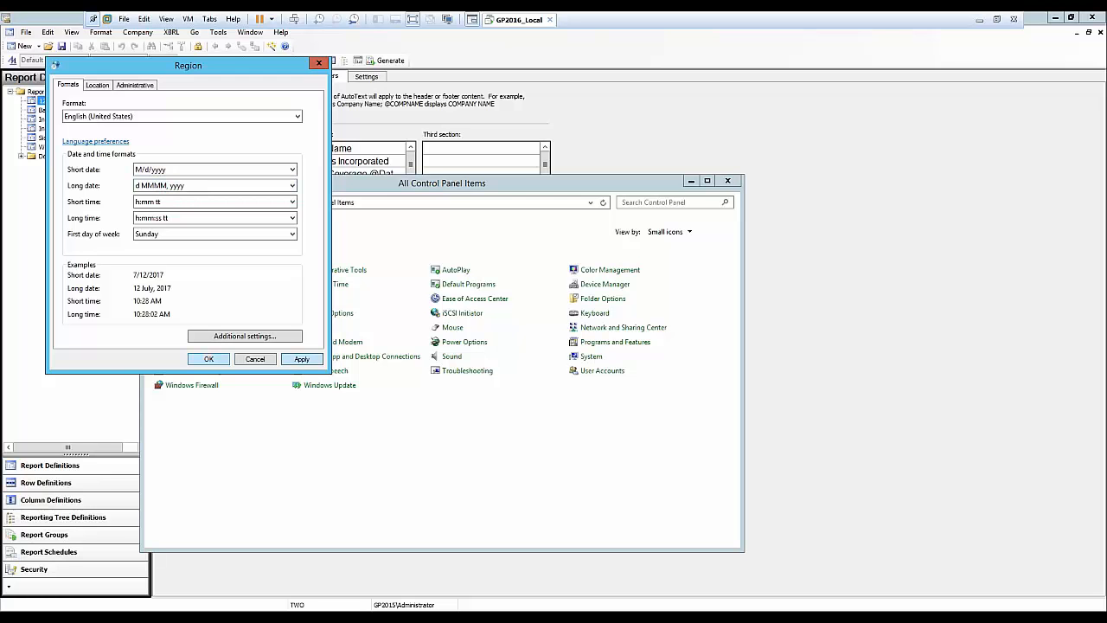
{"action": "left_click", "coordinate": [208, 360]}
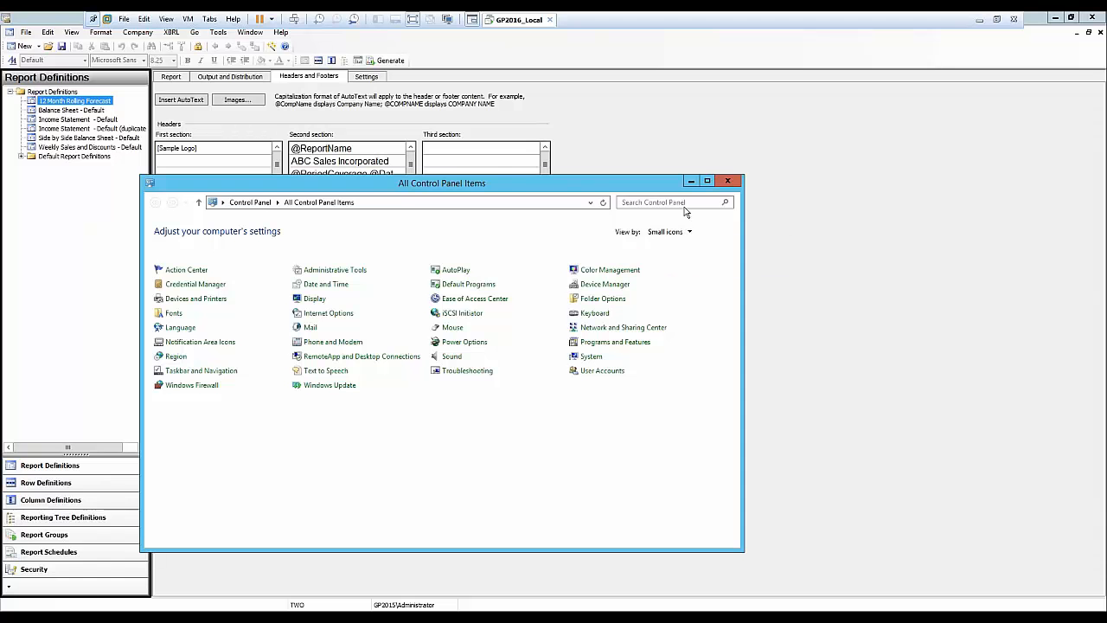
{"action": "left_click", "coordinate": [728, 182]}
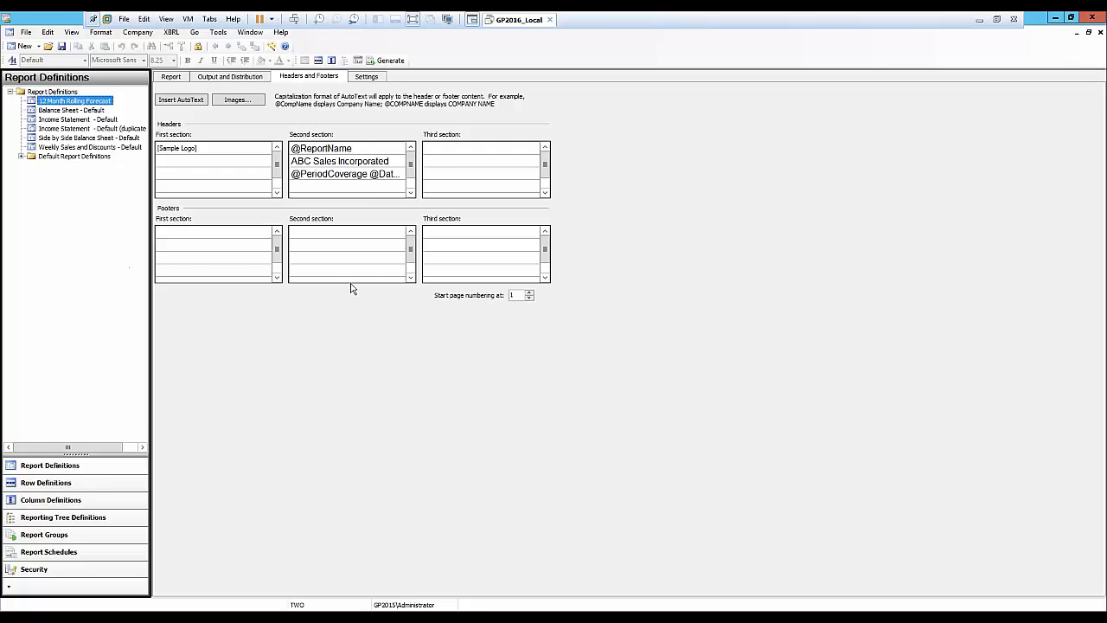
Open the report's column definition, then open the password protection dialog and cancel it.
{"action": "left_click", "coordinate": [173, 77]}
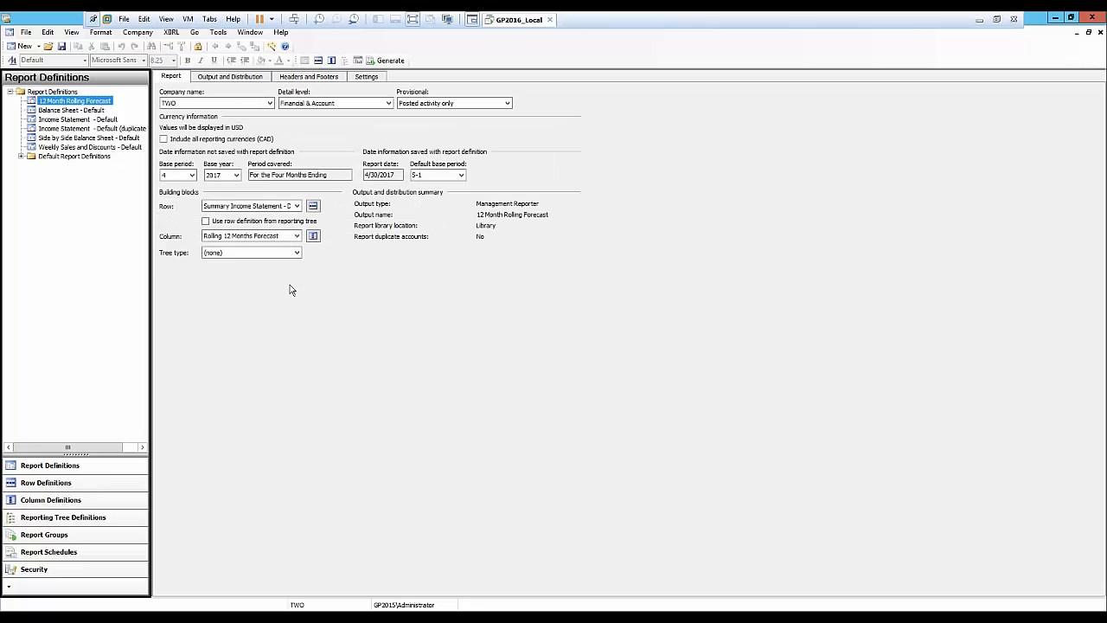
{"action": "left_click", "coordinate": [313, 238]}
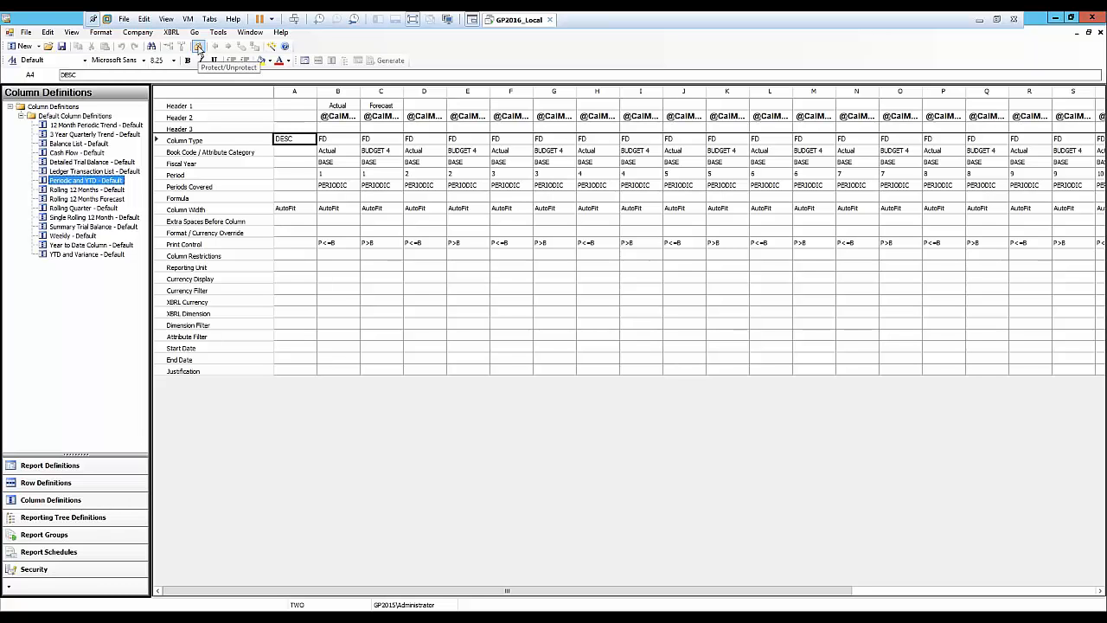
{"action": "left_click", "coordinate": [198, 48]}
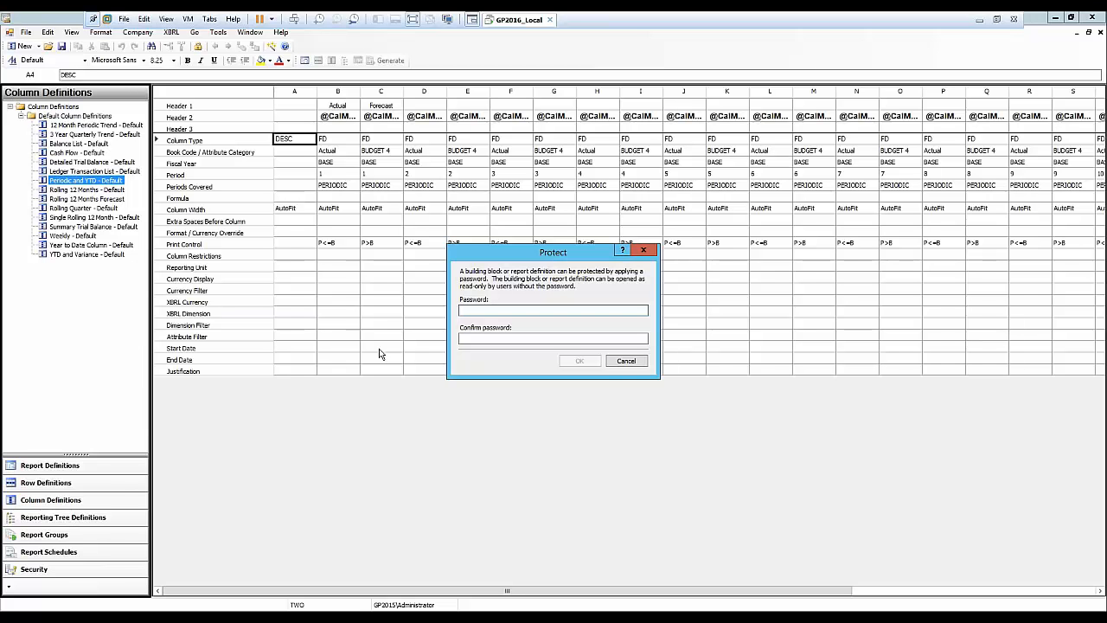
{"action": "left_click", "coordinate": [630, 363]}
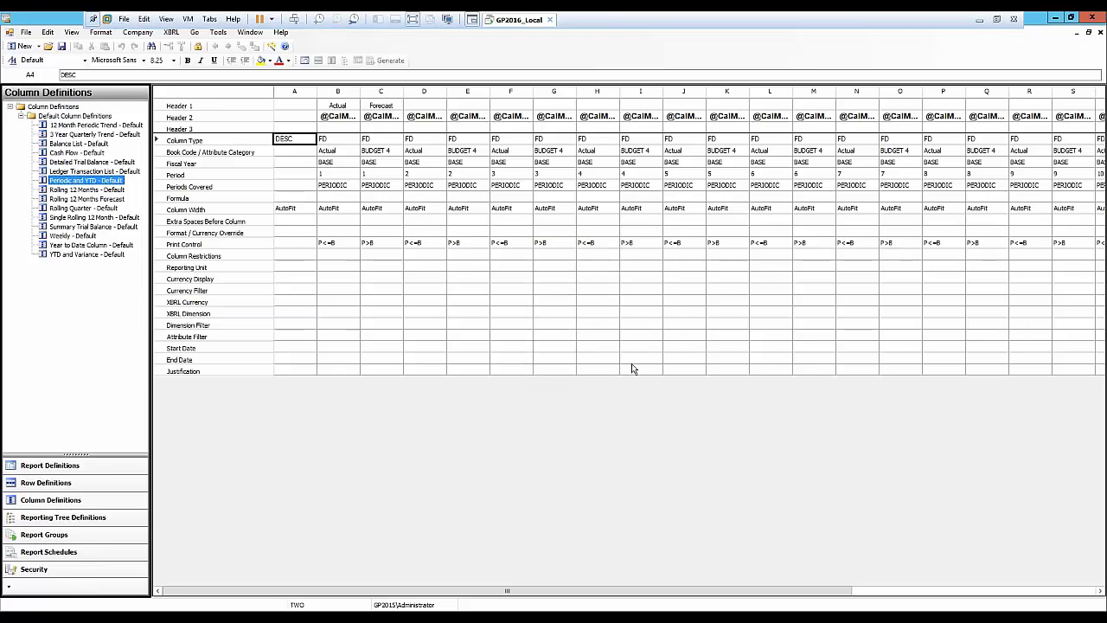